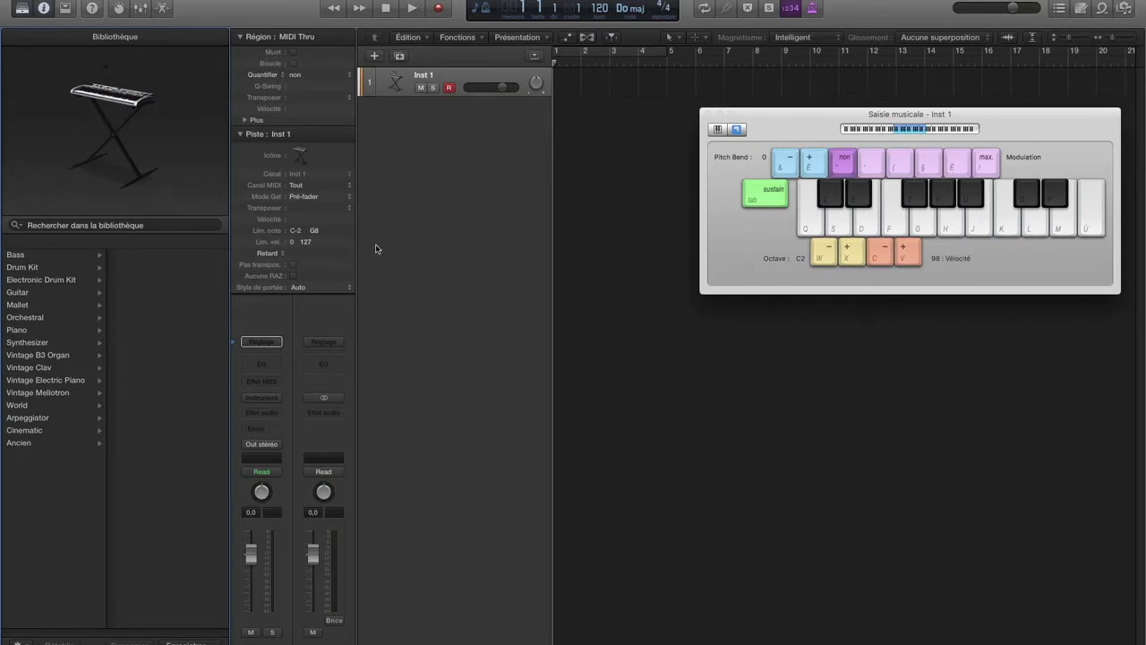
Step: Insert the EXS24 sampler as the software instrument on the Inst 1 track
{"action": "left_click", "coordinate": [279, 400]}
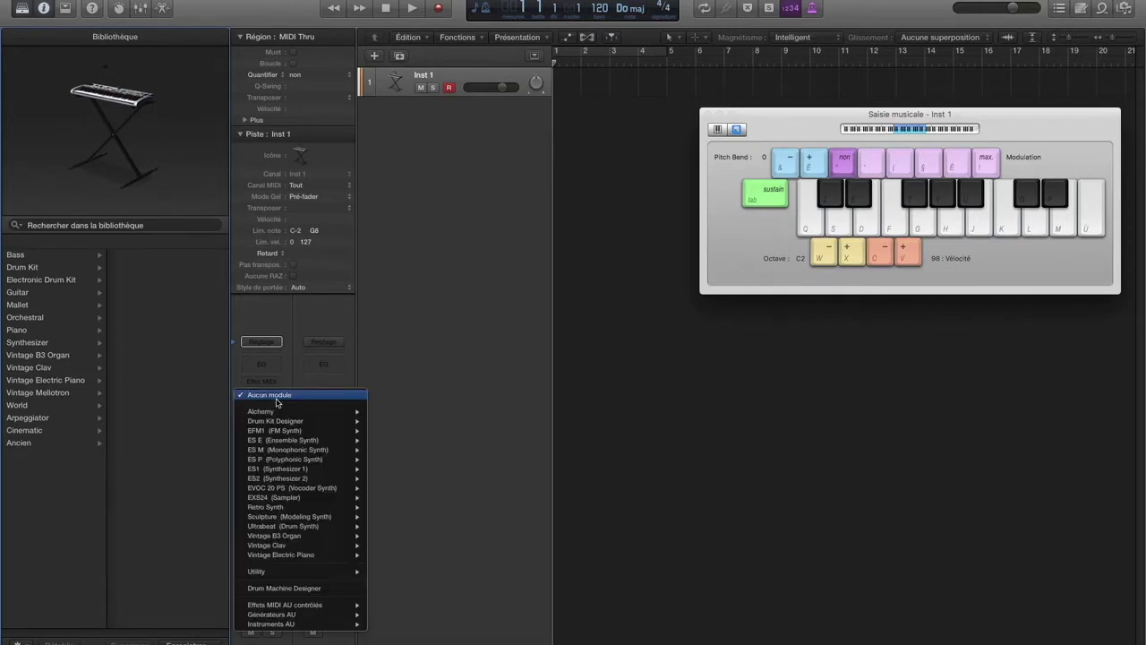
{"action": "mouse_move", "coordinate": [331, 498]}
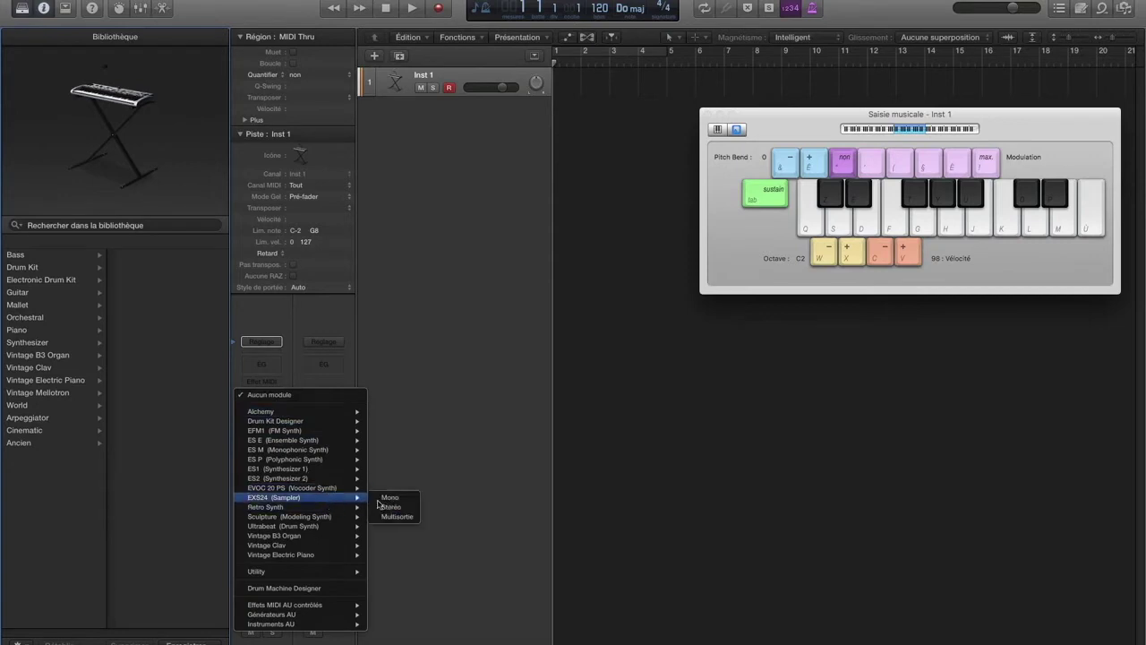
{"action": "left_click", "coordinate": [411, 512]}
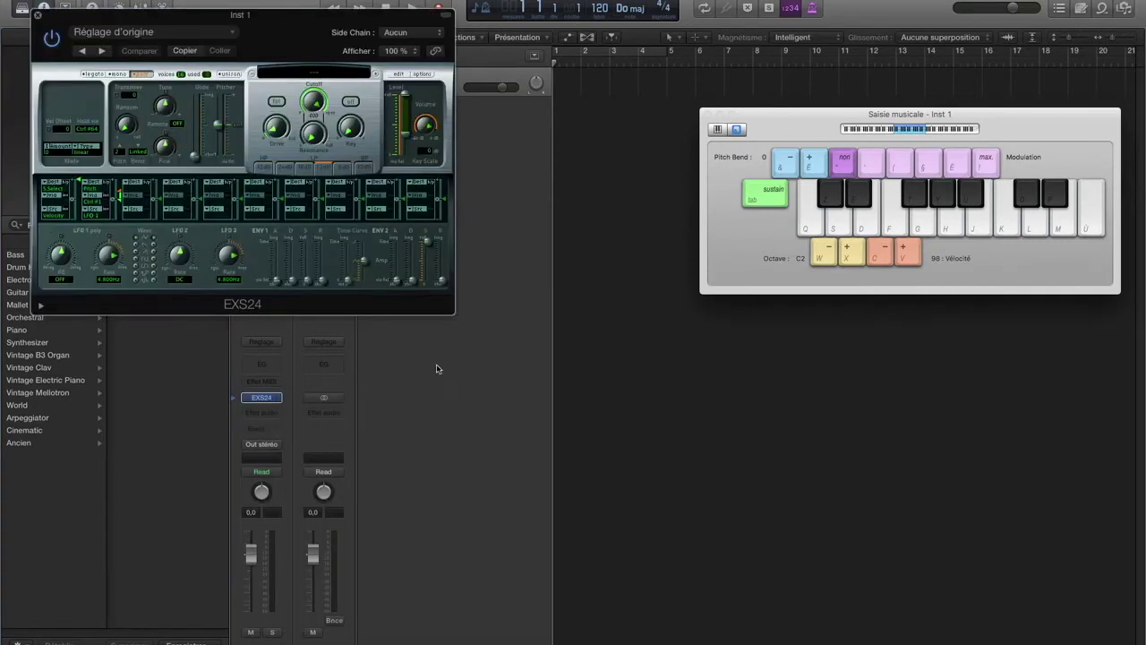
Step: Try to load an audio sample into a new zone in the EXS24 instrument editor, and discard the instrument changes
{"action": "left_click", "coordinate": [398, 76]}
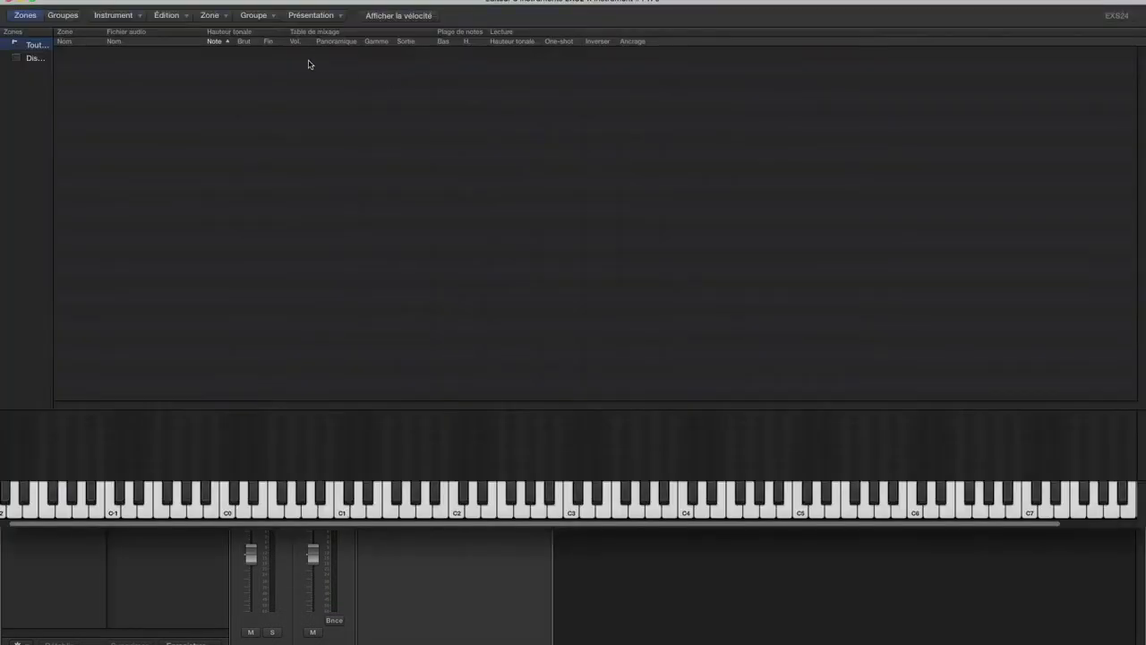
{"action": "left_click", "coordinate": [220, 19]}
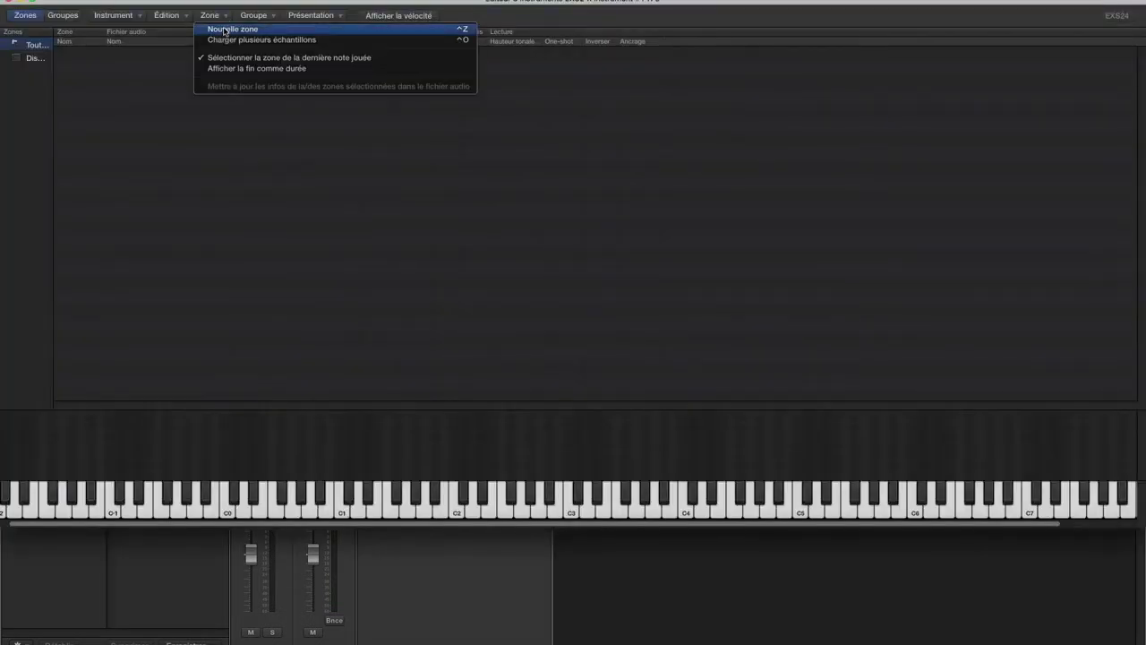
{"action": "left_click", "coordinate": [225, 33]}
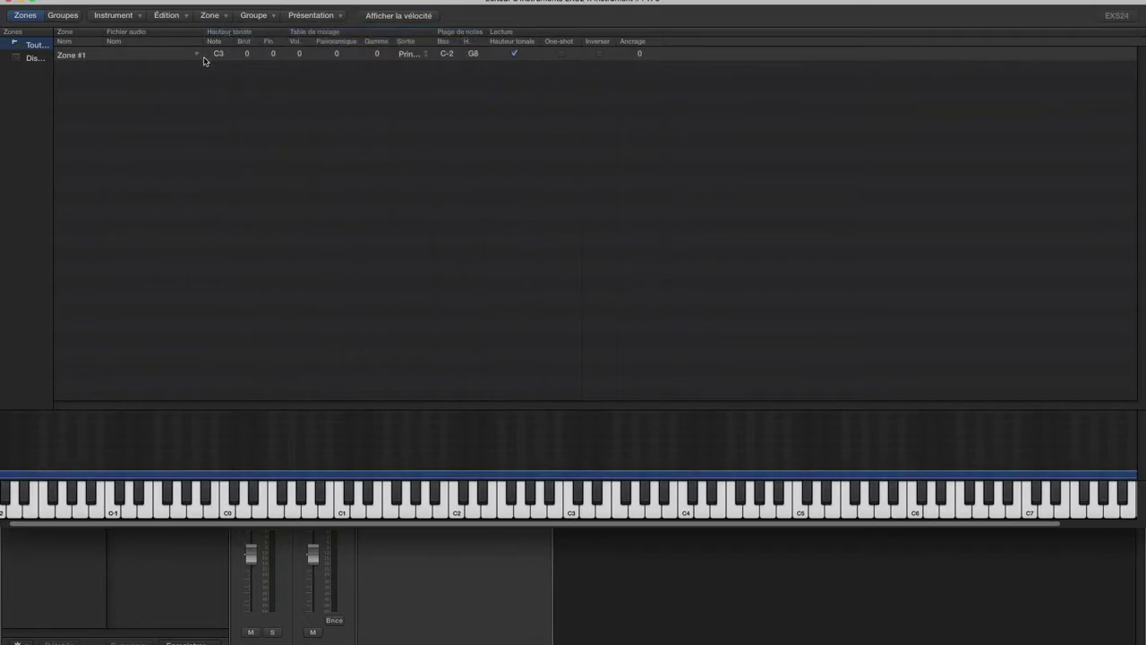
{"action": "left_click", "coordinate": [200, 55]}
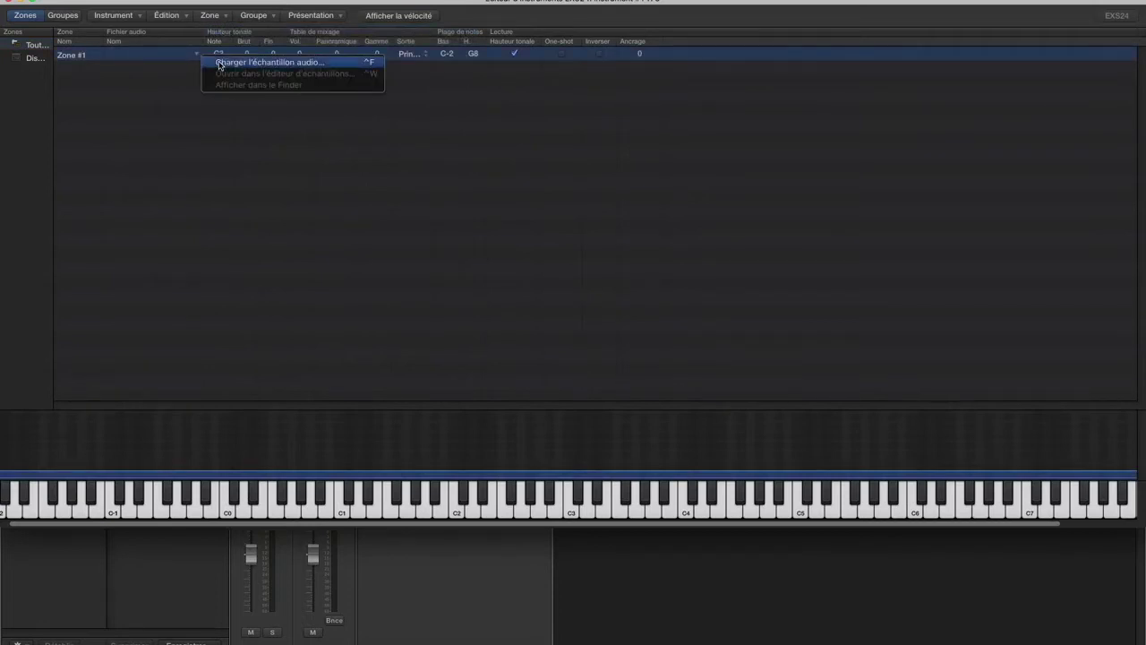
{"action": "left_click", "coordinate": [220, 63]}
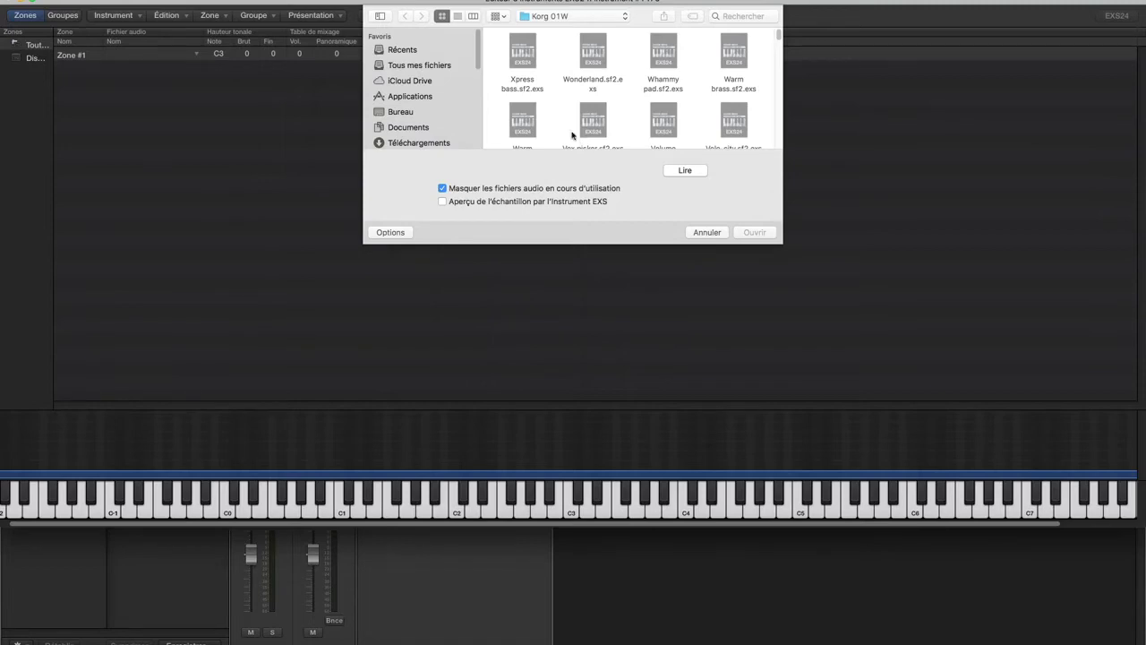
{"action": "left_click", "coordinate": [714, 232]}
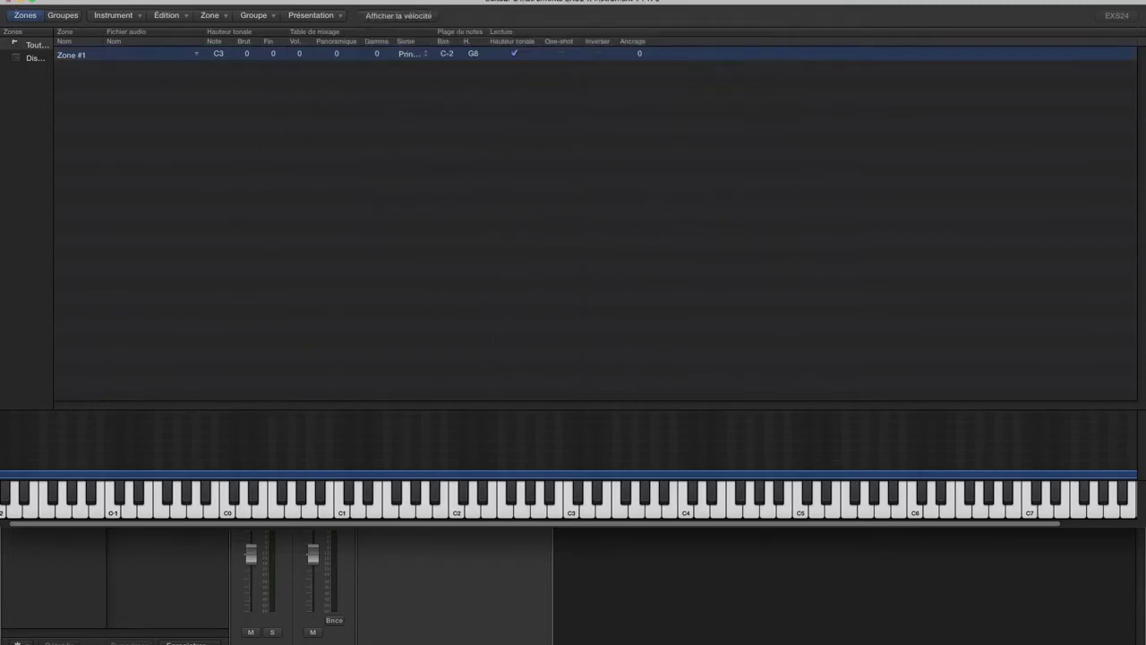
{"action": "left_click", "coordinate": [9, 4]}
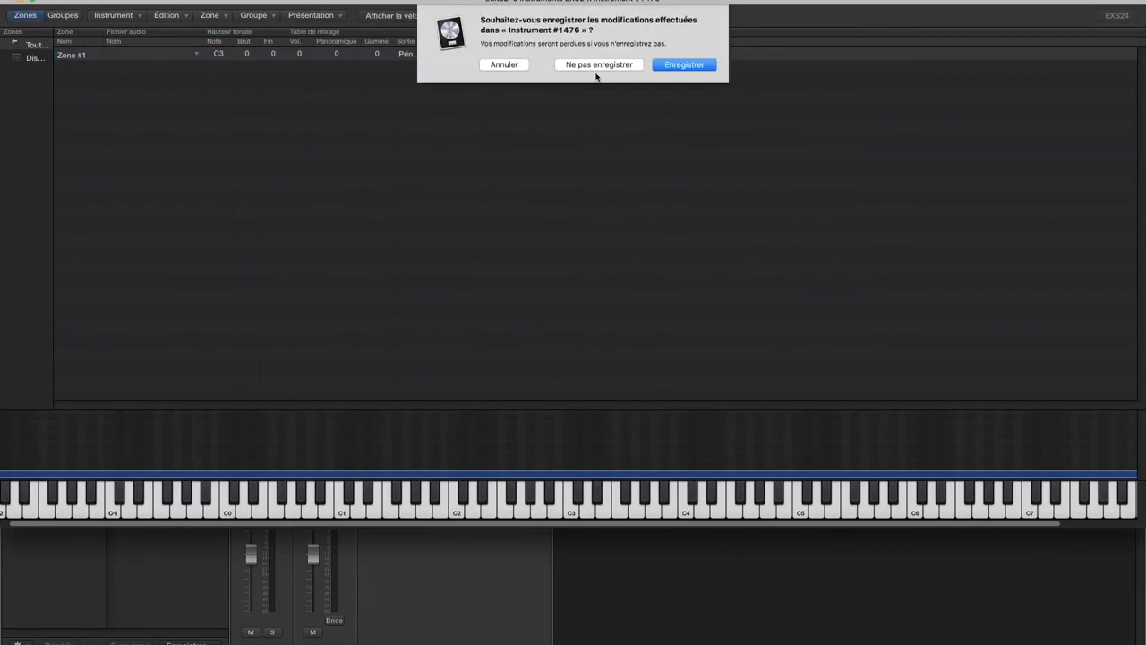
{"action": "left_click", "coordinate": [595, 68]}
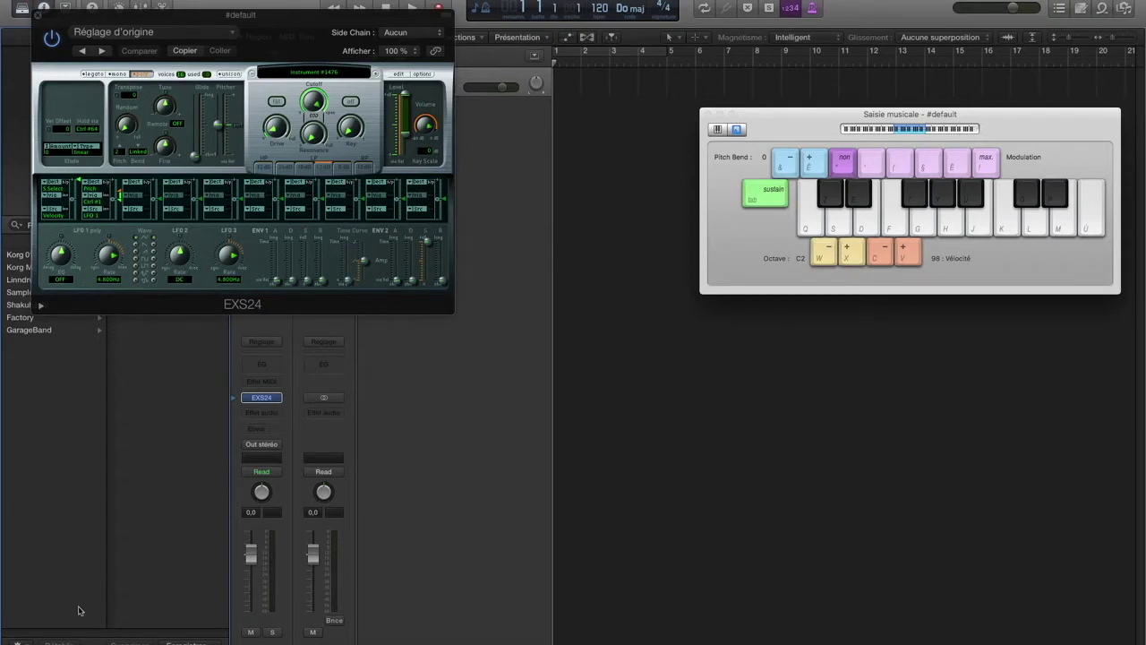
Step: Switch to Finder and examine the sf2 and EXS files in the Korg 01W subfolder of the sf2 download folder
{"action": "left_click", "coordinate": [24, 639]}
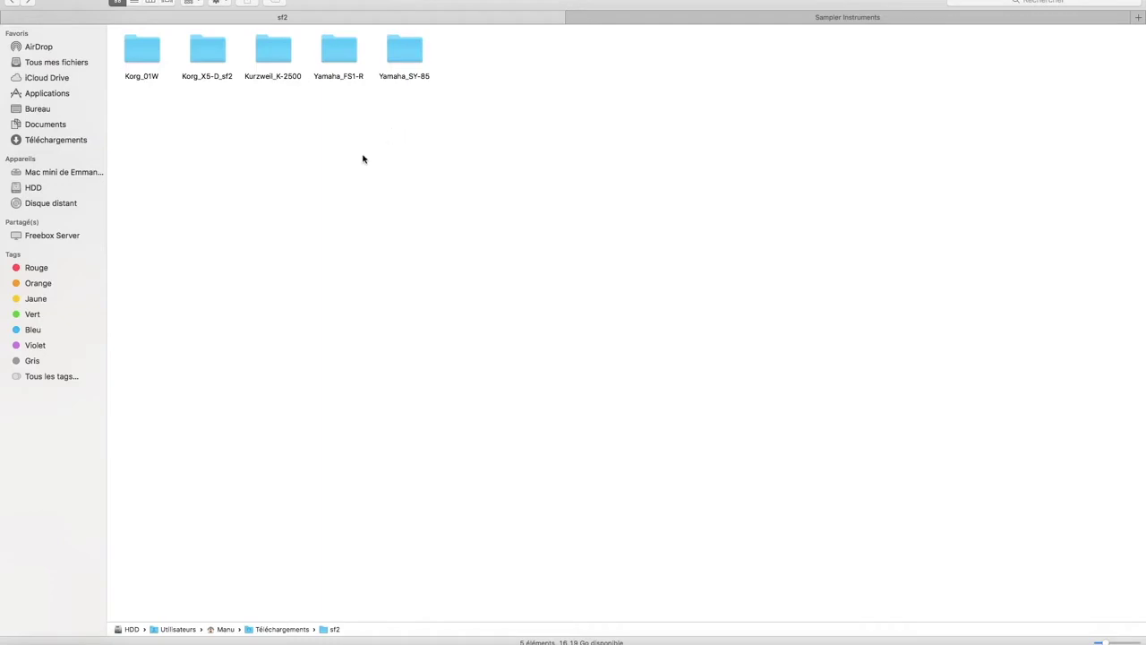
{"action": "left_click", "coordinate": [135, 55]}
{"action": "double_click", "coordinate": [135, 54]}
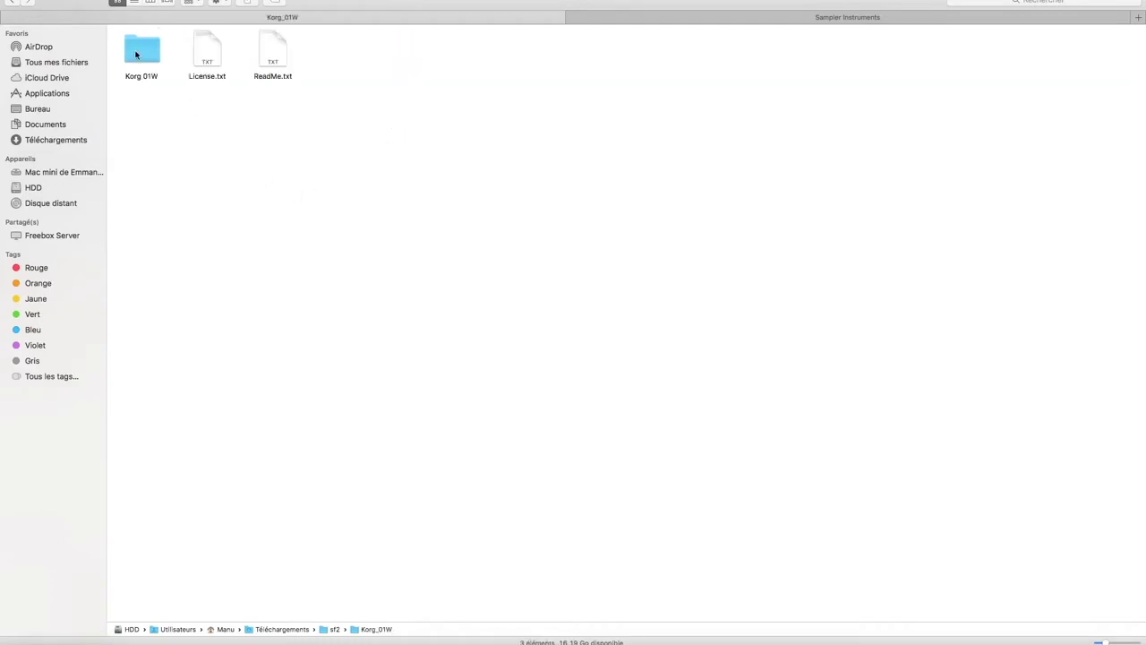
{"action": "double_click", "coordinate": [135, 54]}
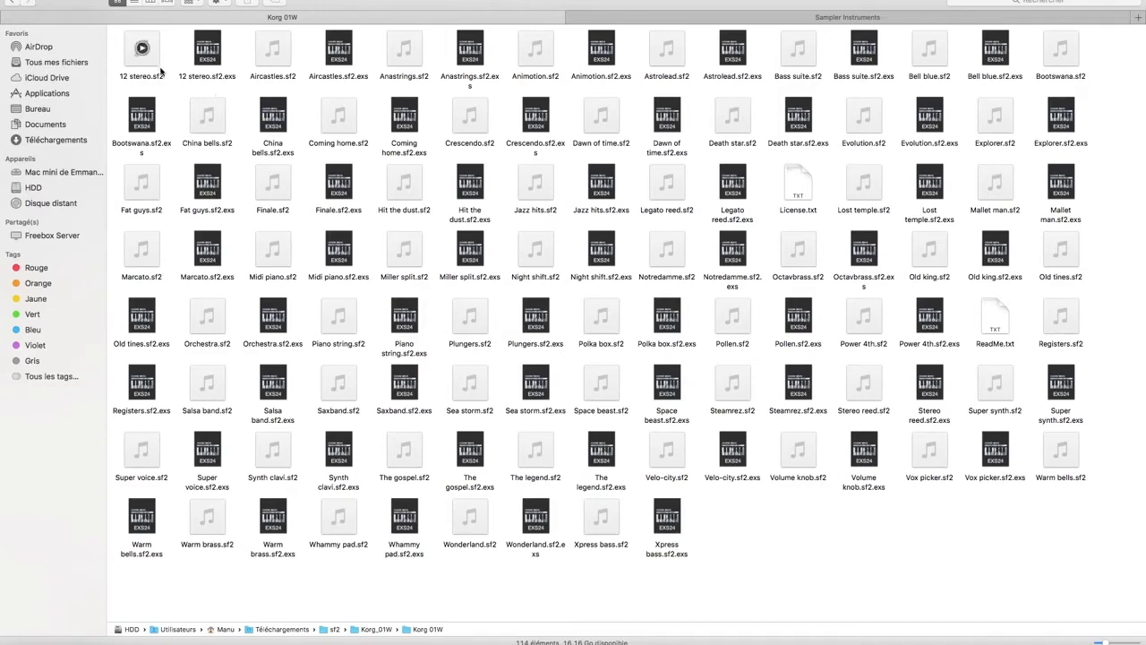
{"action": "left_click", "coordinate": [7, 3]}
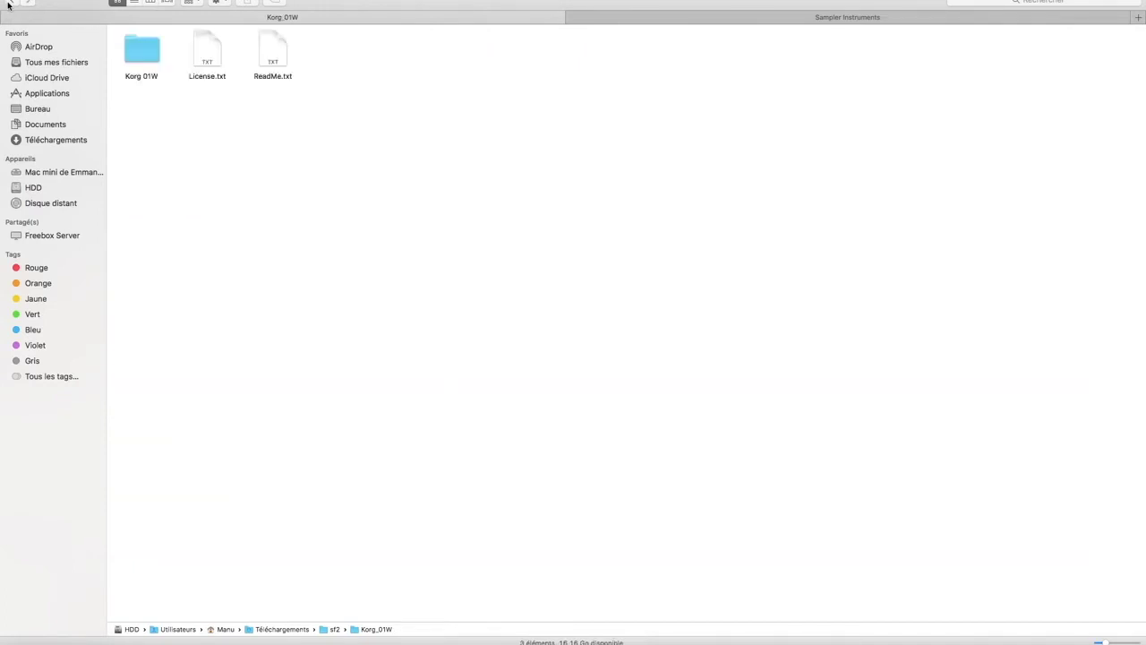
{"action": "left_click", "coordinate": [8, 2]}
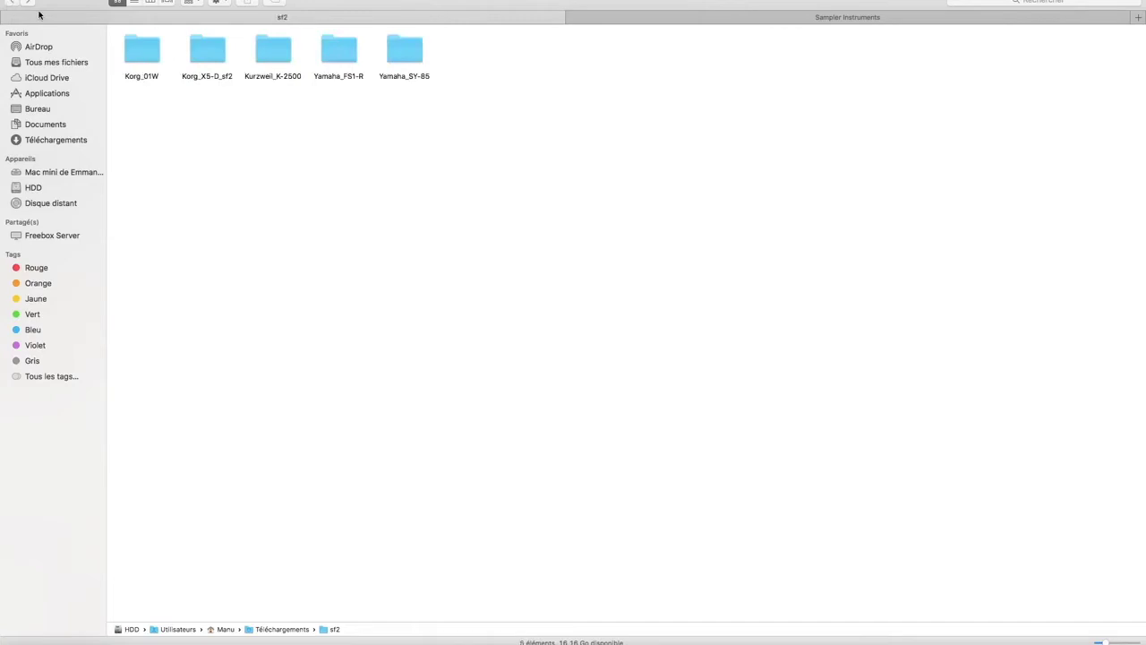
Step: View the Sampler Instruments folder and reveal the hidden Bibliothèque entry among Finder's Go destinations
{"action": "left_click", "coordinate": [698, 20]}
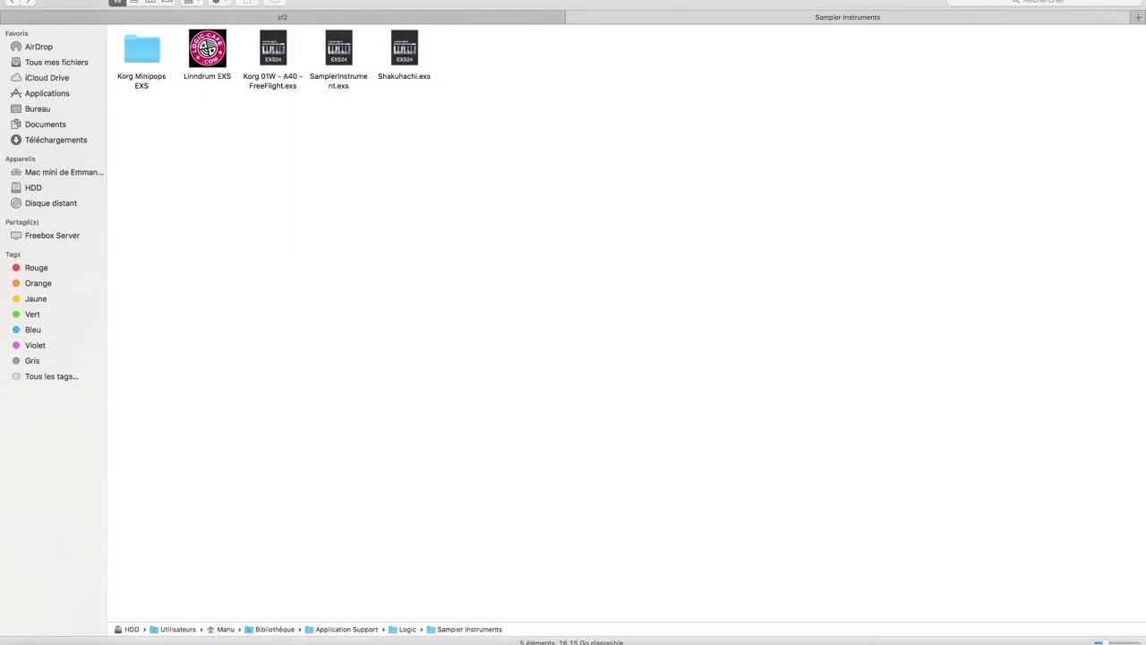
{"action": "left_click", "coordinate": [212, 0]}
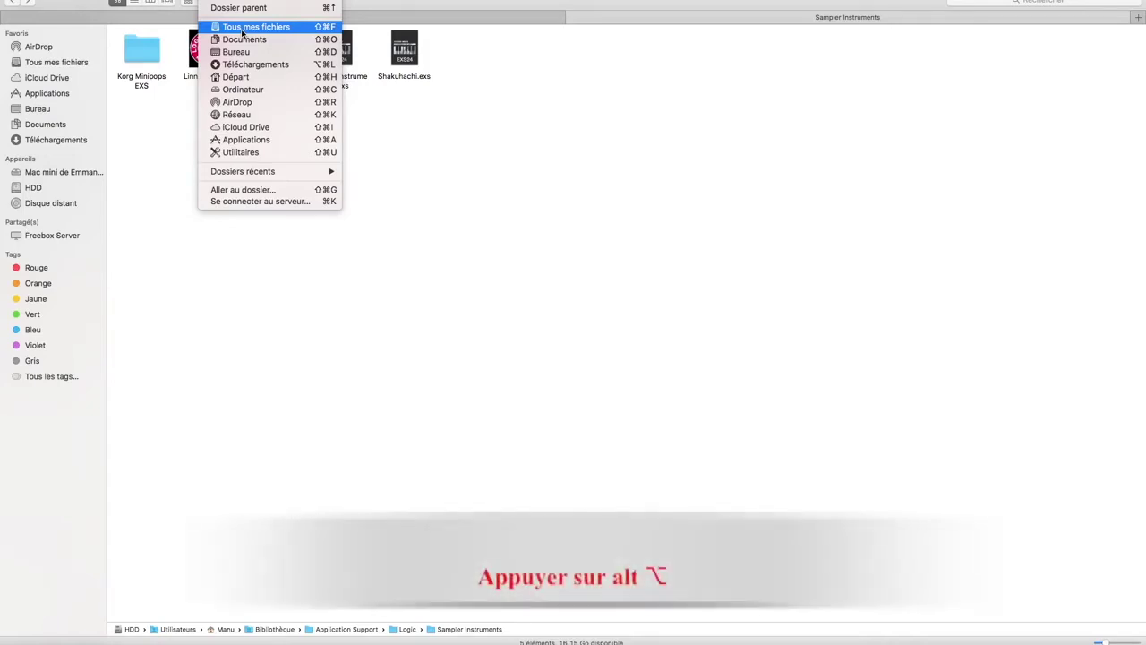
{"action": "key", "text": "alt"}
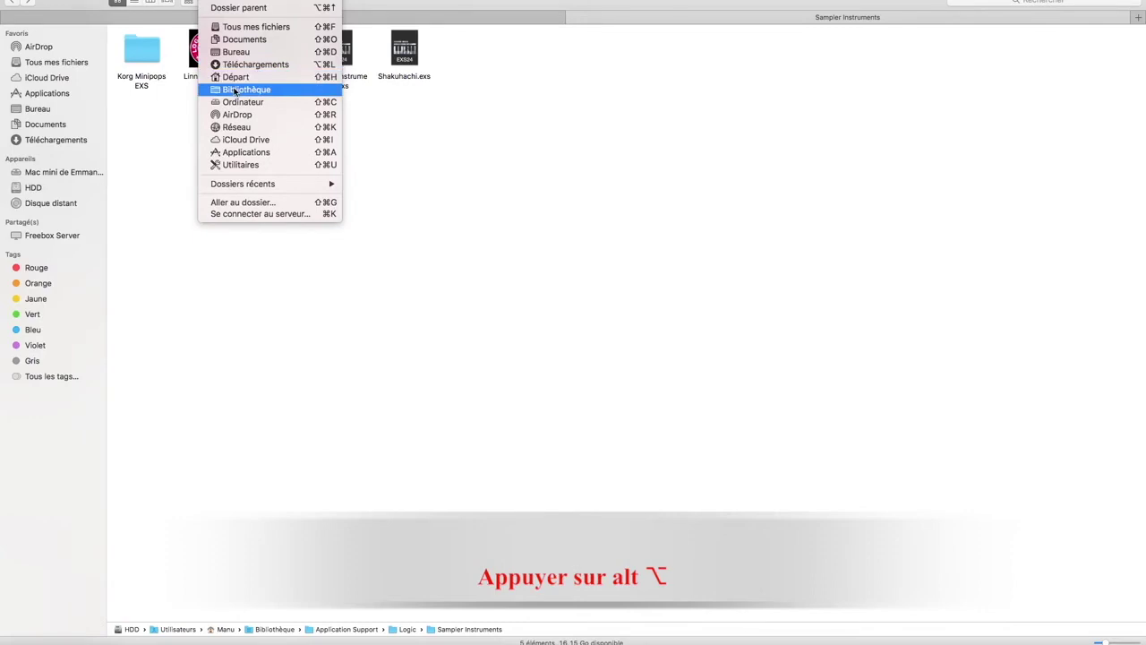
{"action": "left_click", "coordinate": [238, 281]}
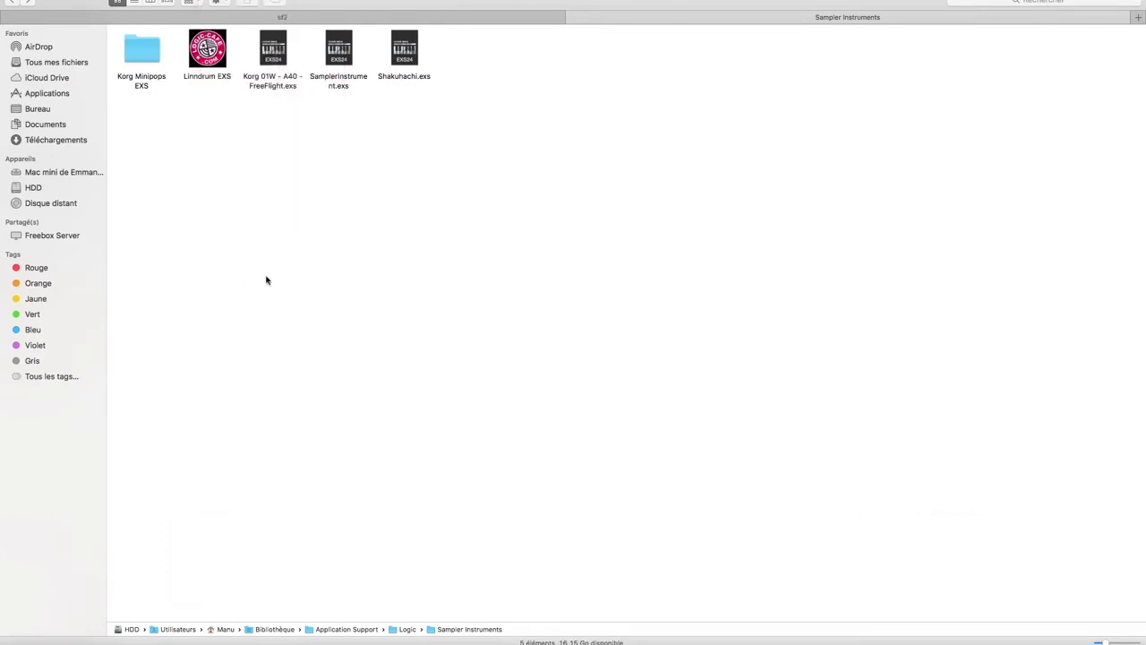
Step: Move all five synth folders, from Korg_01W to Yamaha_SY-85, out of the sf2 folder into the Sampler Instruments folder
{"action": "left_click", "coordinate": [306, 20]}
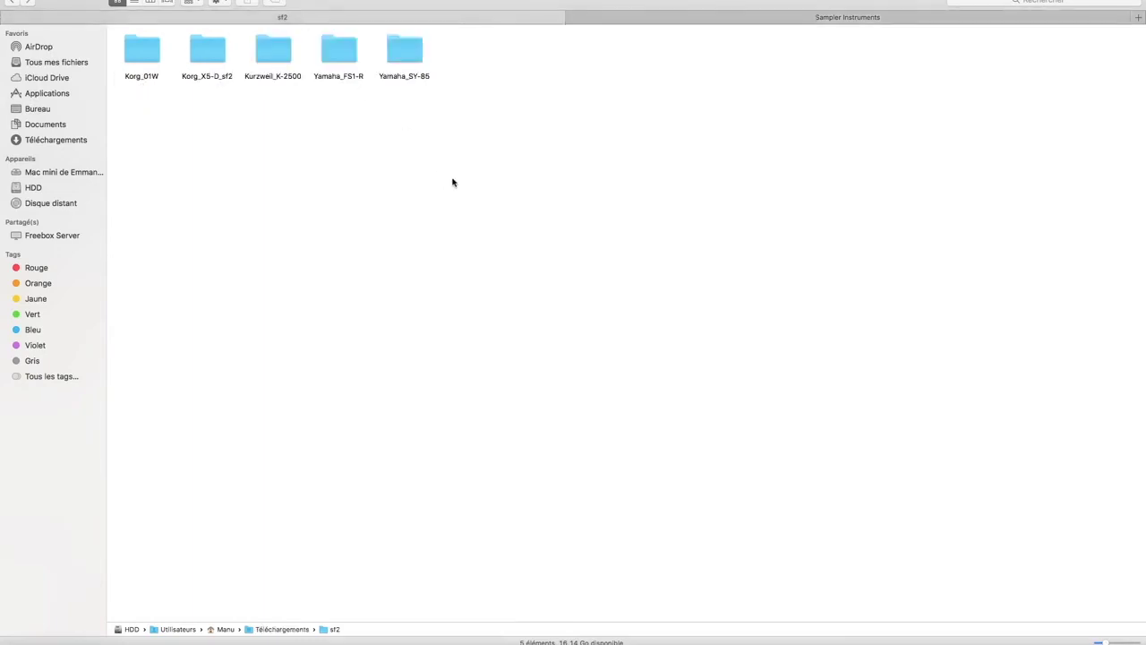
{"action": "left_click_drag", "start_coordinate": [475, 153], "coordinate": [144, 39]}
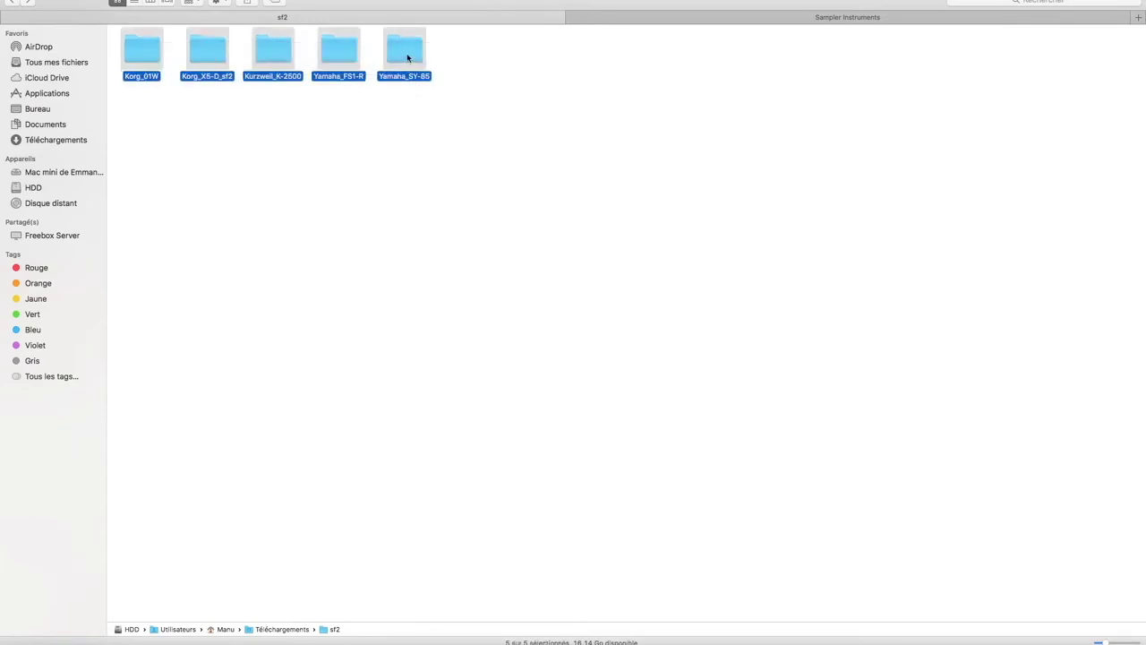
{"action": "left_click_drag", "start_coordinate": [411, 58], "coordinate": [858, 27]}
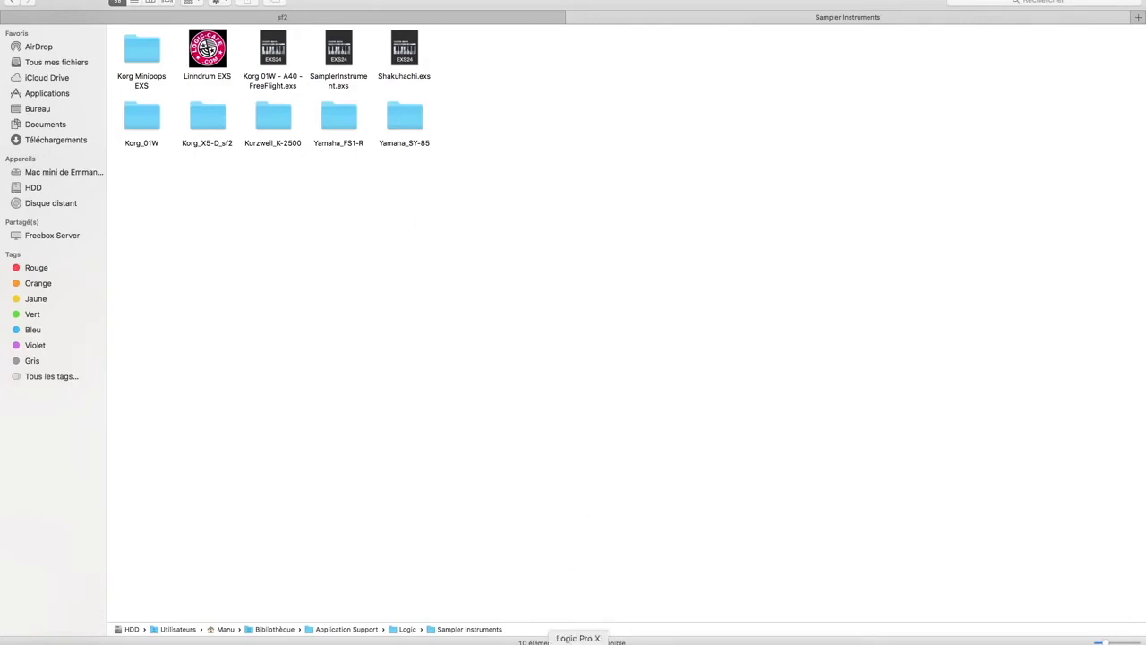
Step: Switch to Logic Pro X, load 12 stereo.sf2 from Korg_01W's Korg 01W subfolder into EXS24, and play a test note
{"action": "left_click", "coordinate": [578, 641]}
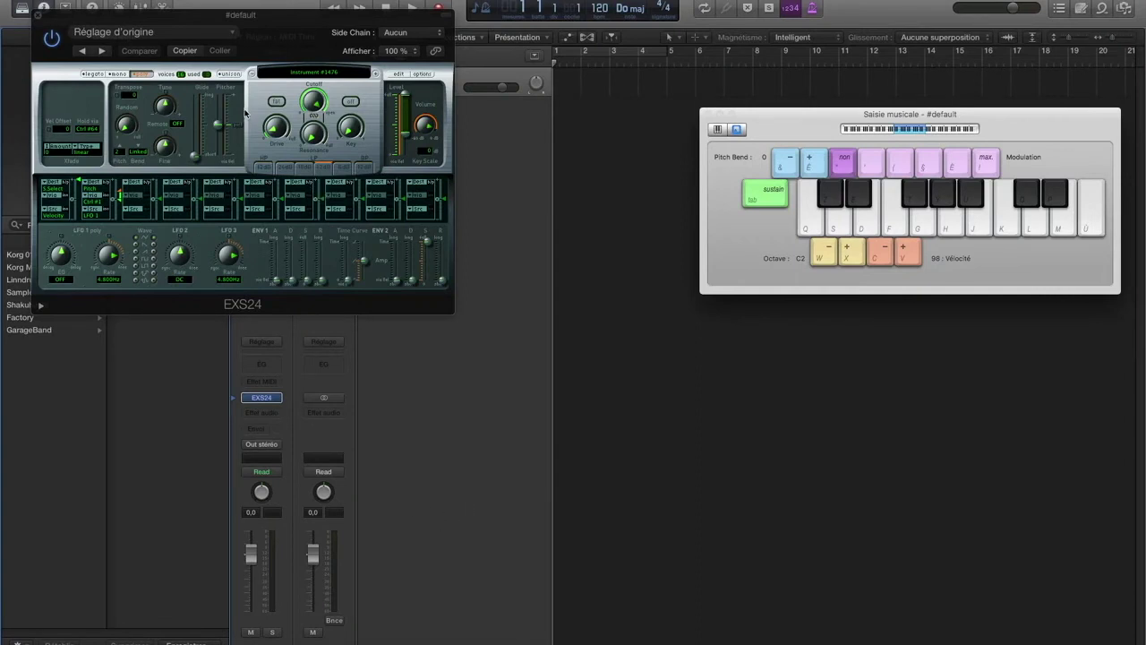
{"action": "left_click", "coordinate": [302, 77]}
{"action": "left_click", "coordinate": [317, 73]}
{"action": "left_click", "coordinate": [317, 73]}
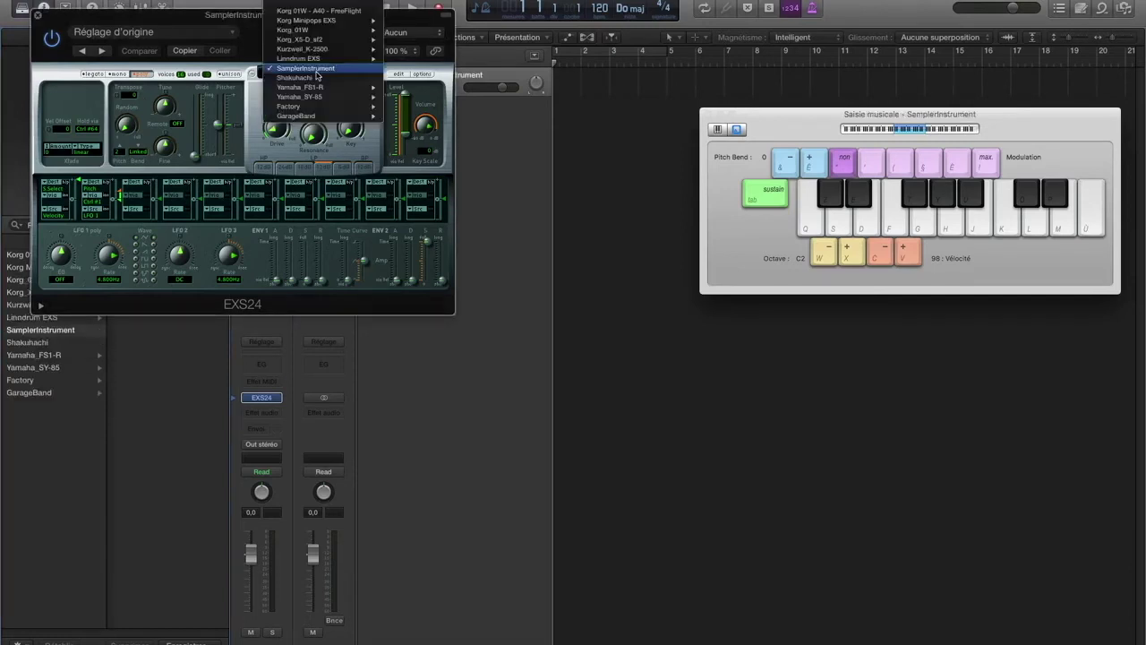
{"action": "scroll", "coordinate": [317, 75], "scroll_direction": "up", "scroll_amount": 3}
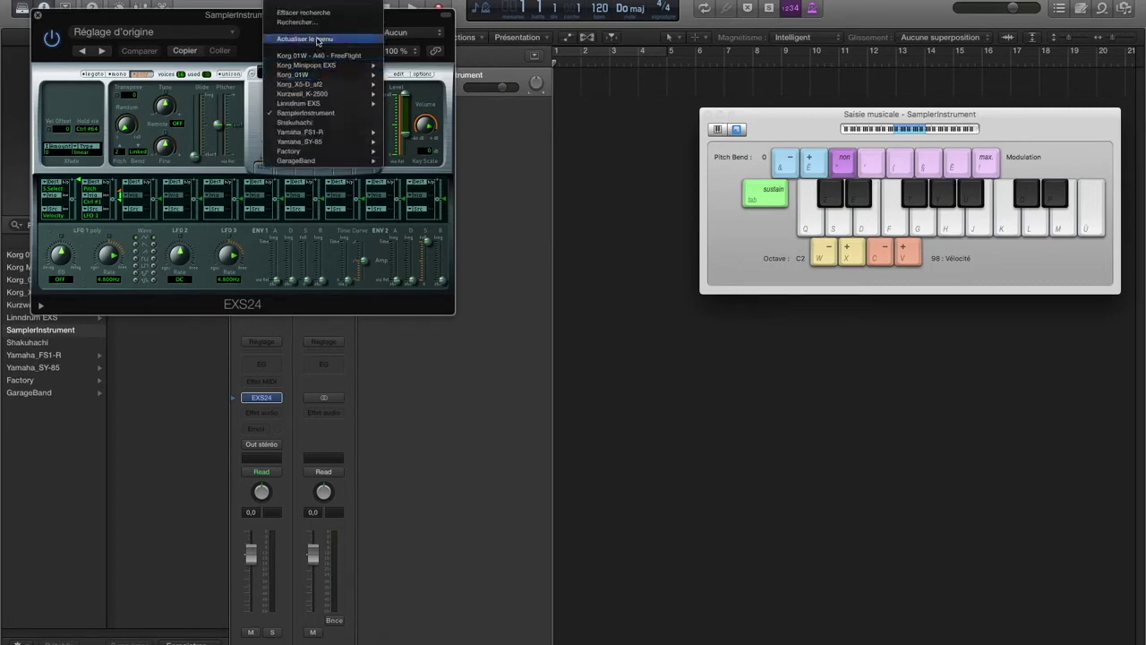
{"action": "mouse_move", "coordinate": [323, 75]}
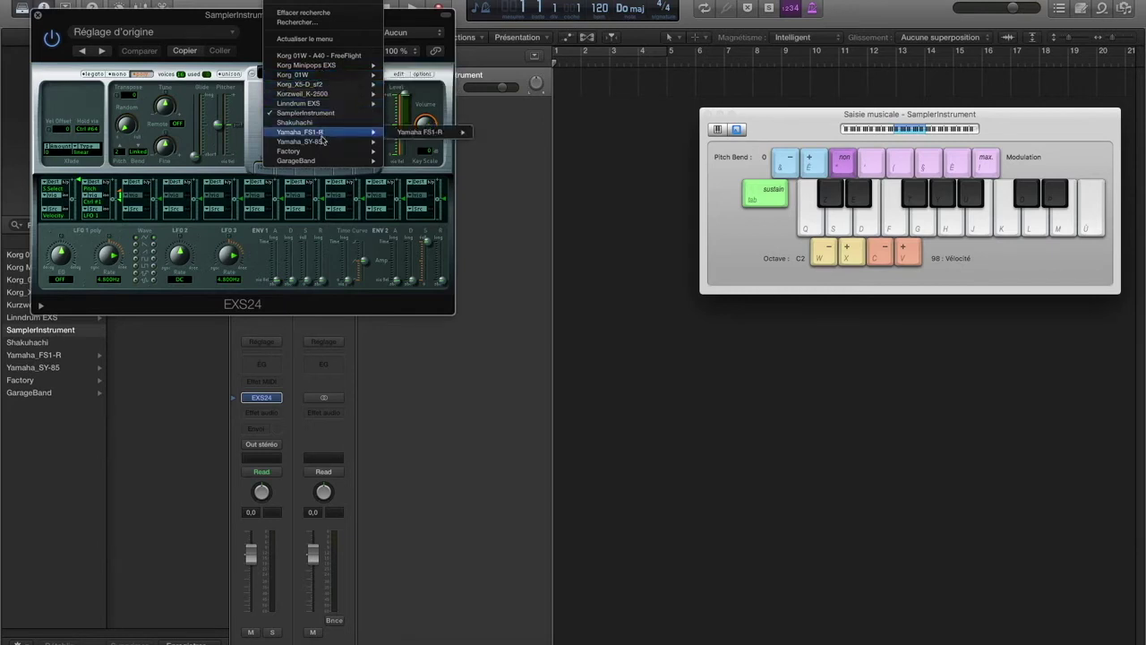
{"action": "mouse_move", "coordinate": [323, 163]}
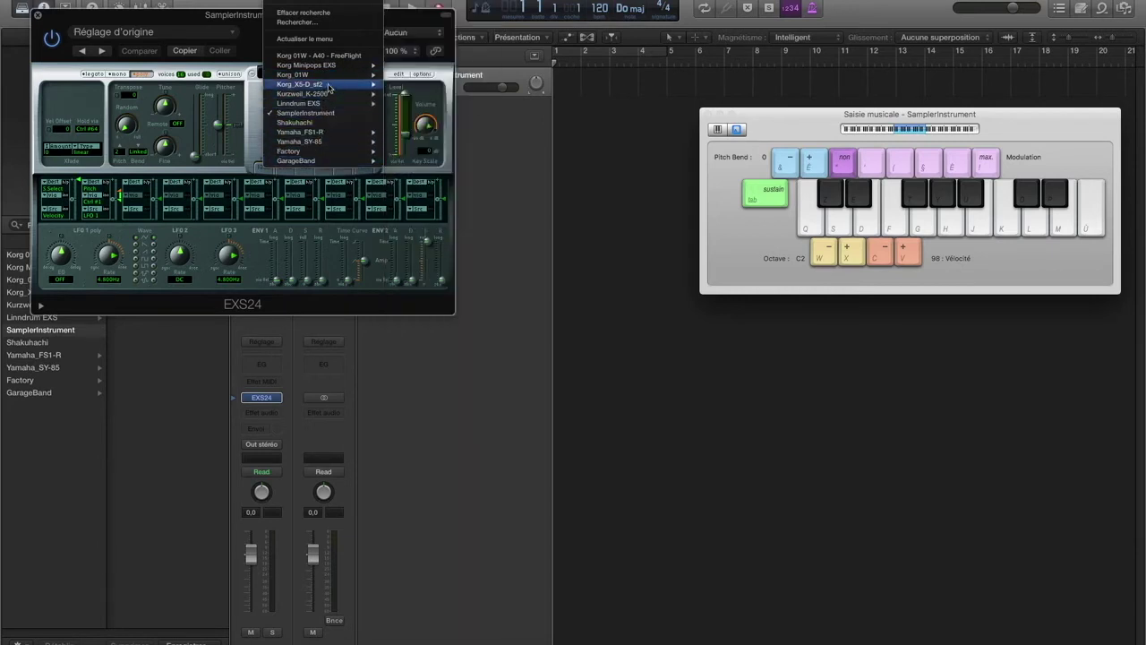
{"action": "mouse_move", "coordinate": [407, 80]}
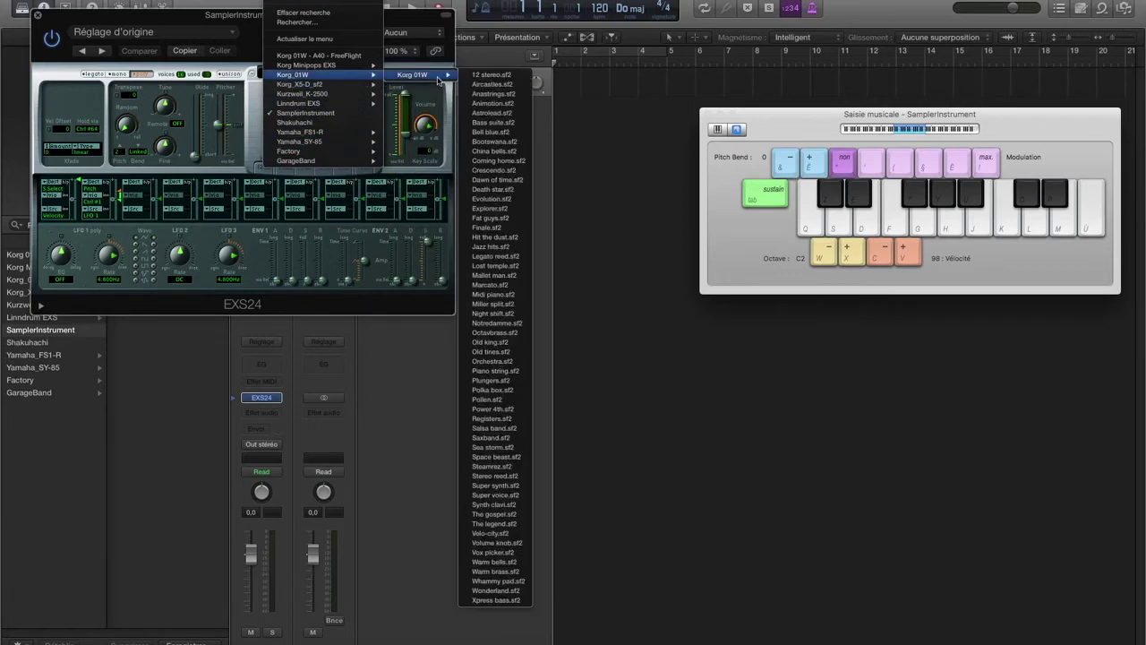
{"action": "left_click", "coordinate": [484, 77]}
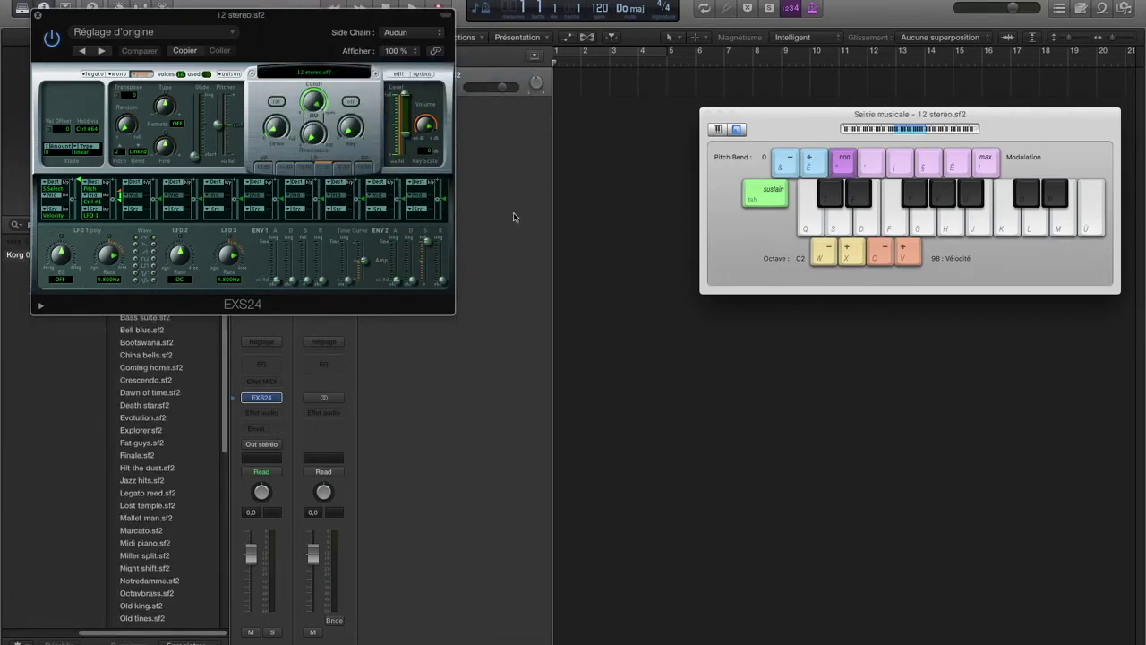
{"action": "key", "text": "d"}
Step: Advance EXS24 to the next instrument, Aircastles.sf2, and audition it with a few notes
{"action": "left_click", "coordinate": [376, 76]}
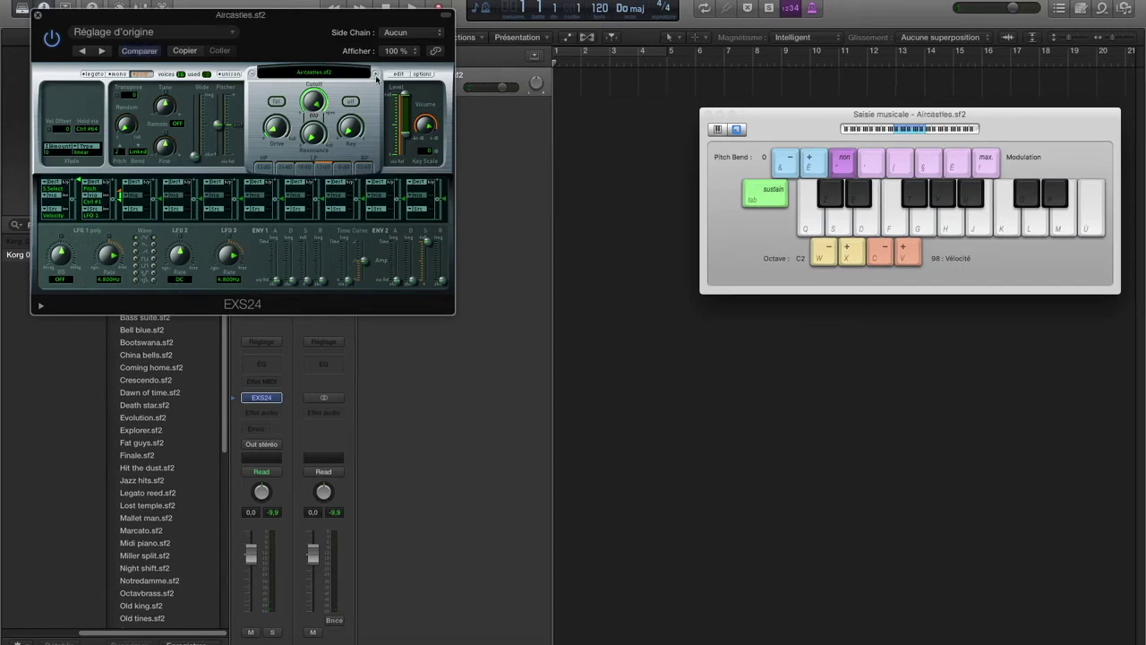
{"action": "key", "text": "f"}
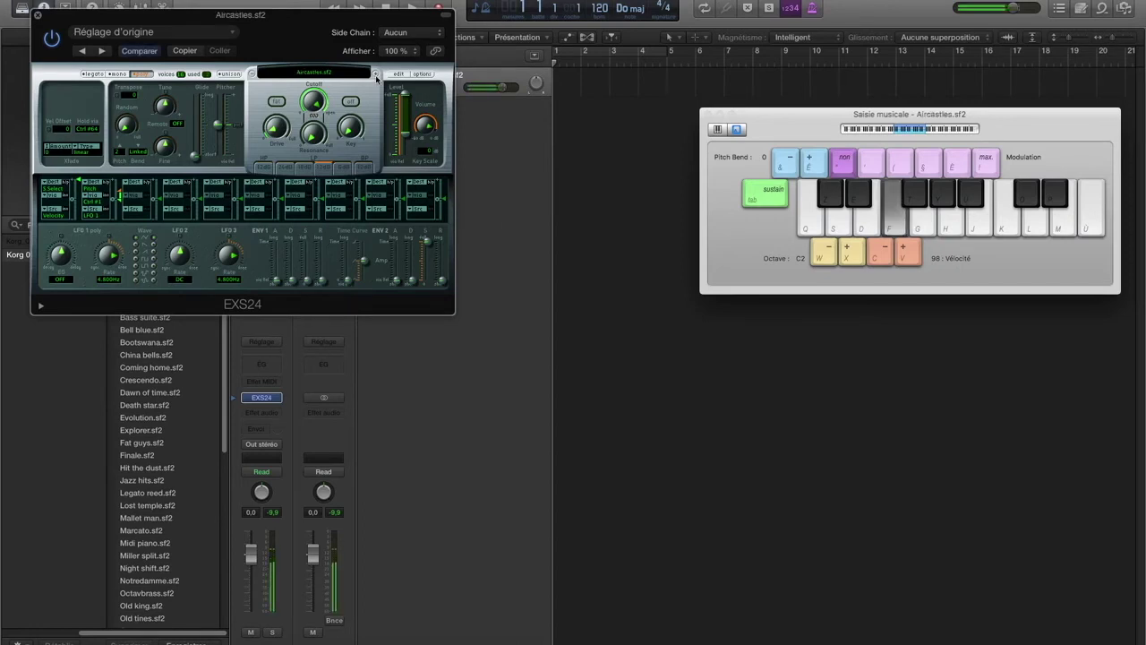
{"action": "key", "text": "f"}
Step: Load the Digicomp.sf2 instrument from the Kurzweil_K-2500 folder into EXS24
{"action": "left_click", "coordinate": [324, 75]}
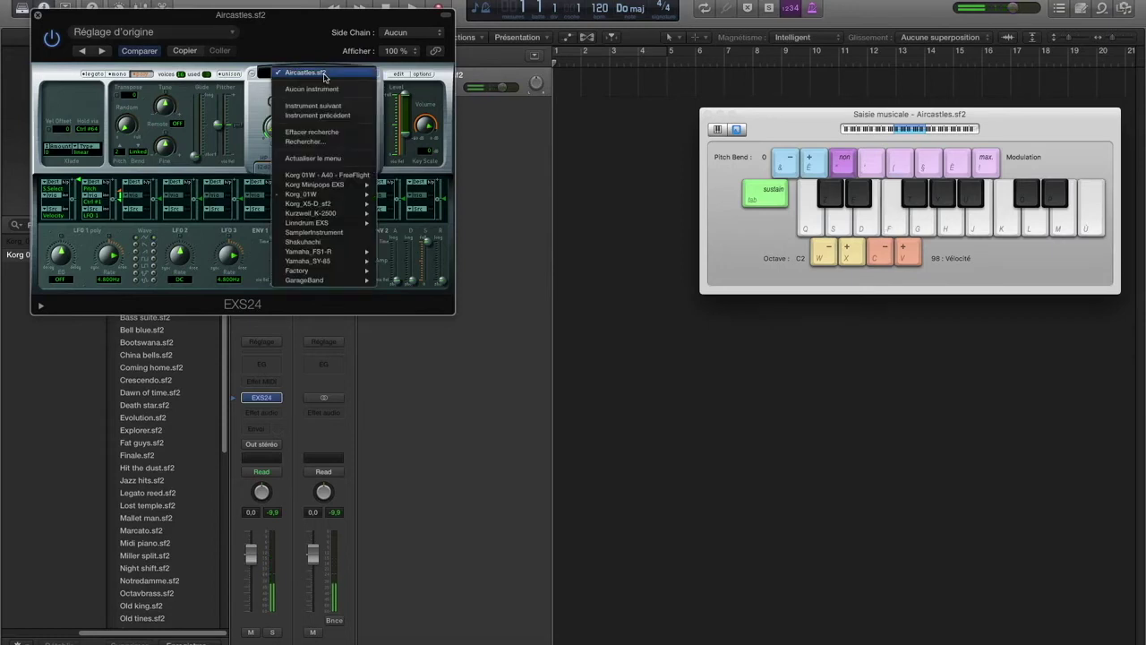
{"action": "mouse_move", "coordinate": [366, 216]}
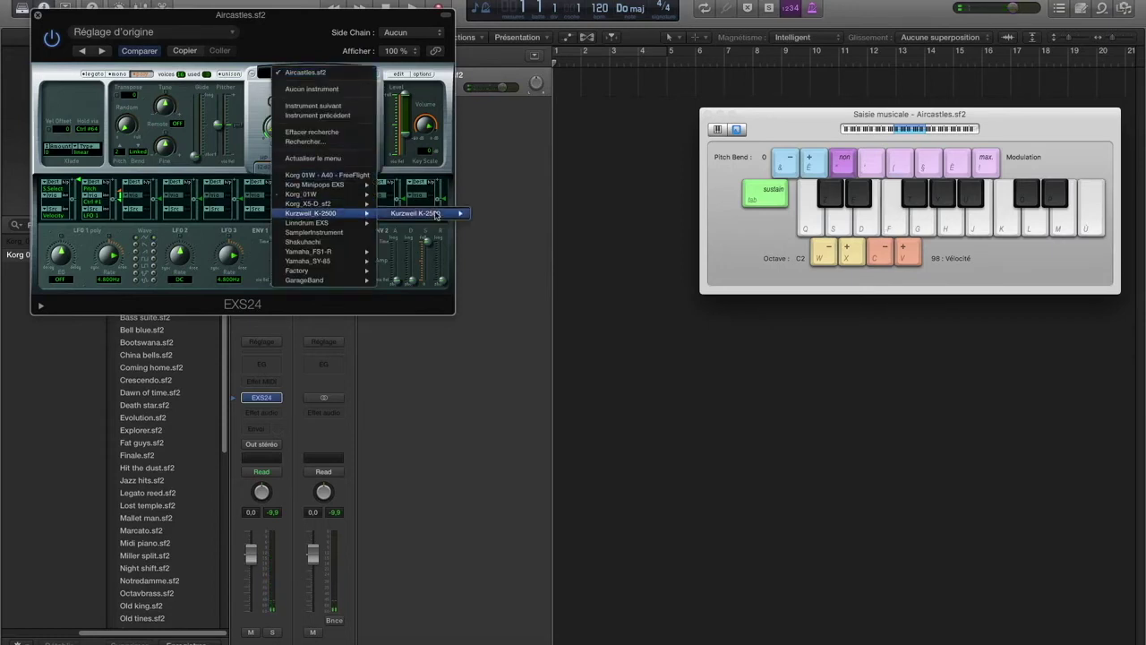
{"action": "mouse_move", "coordinate": [439, 213]}
{"action": "left_click", "coordinate": [527, 221]}
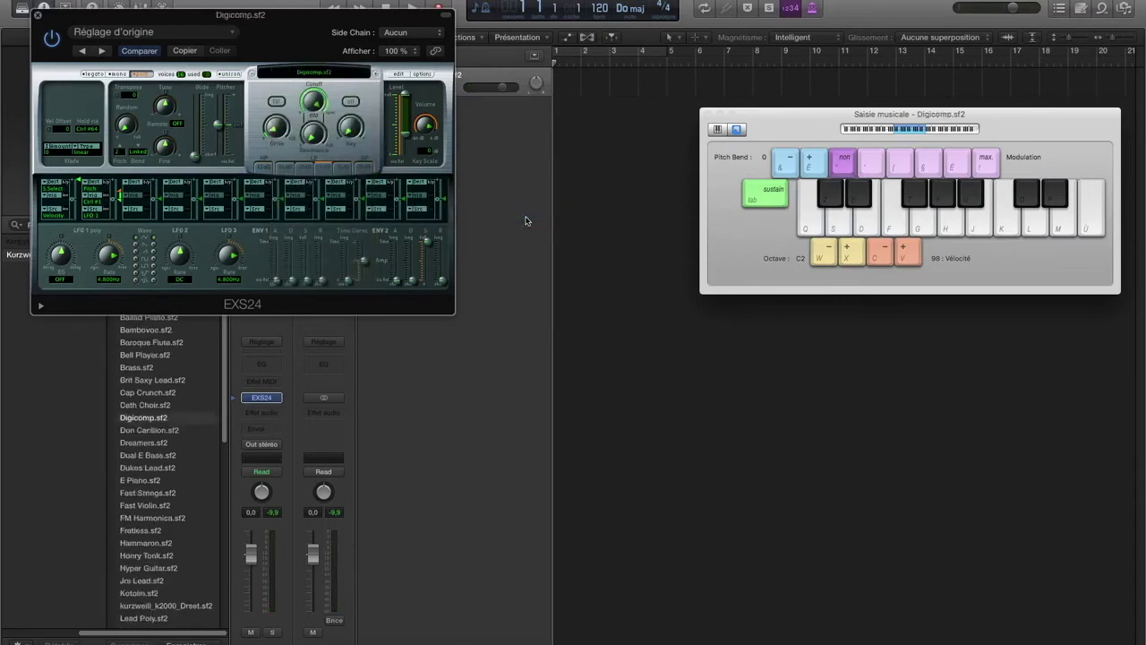
Step: Audition the loaded Digicomp.sf2 instrument with a test note
{"action": "key", "text": "f"}
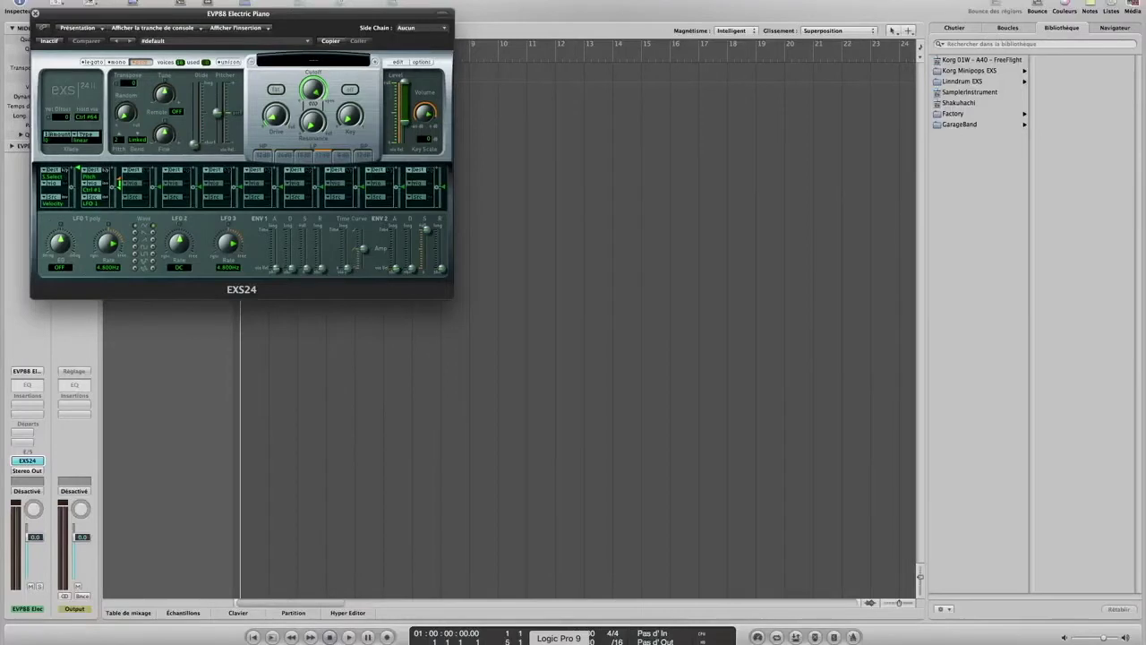
Step: Switch to Logic Pro 9 and refresh EXS24's instrument list so it includes the added sf2 folders
{"action": "left_click", "coordinate": [320, 62]}
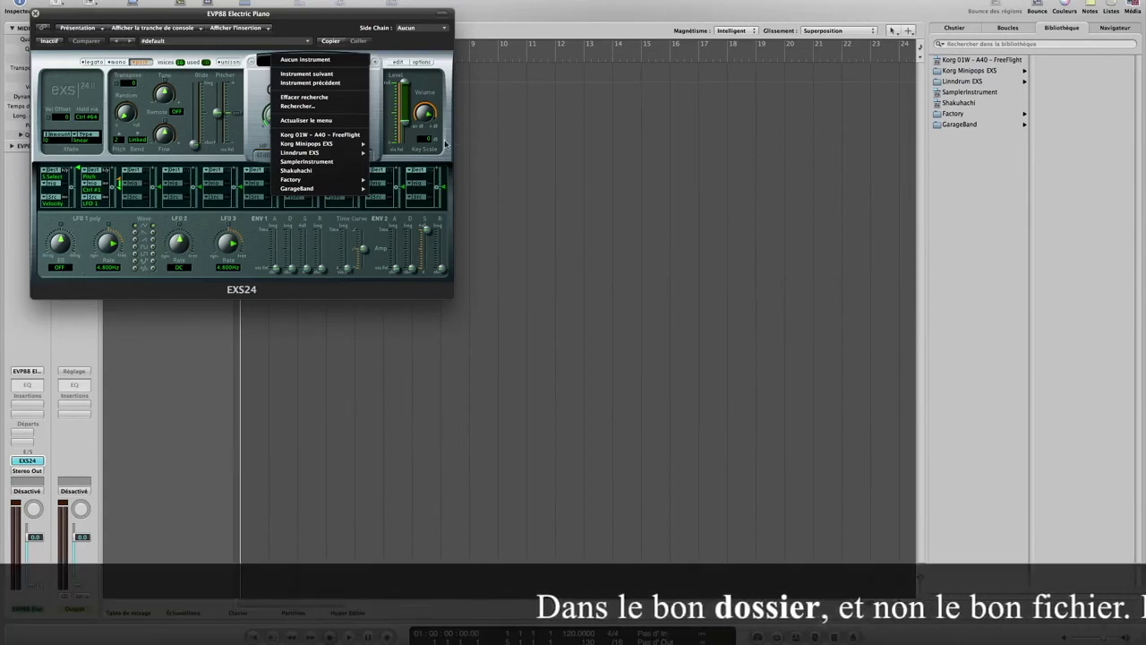
{"action": "left_click", "coordinate": [345, 122]}
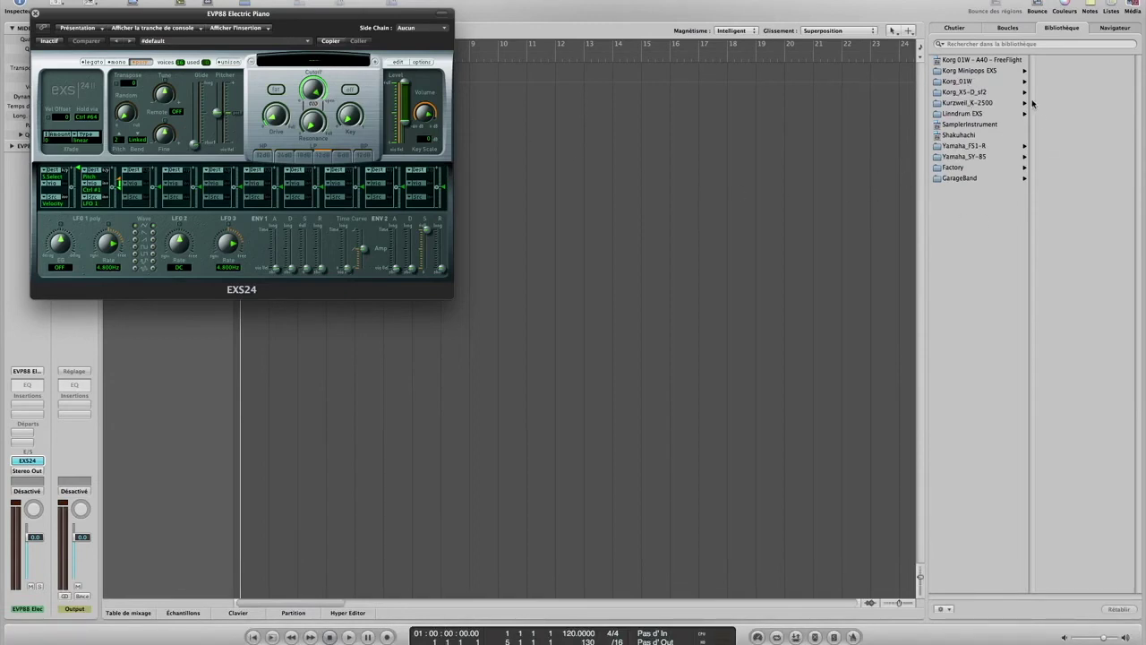
Step: Load 12 stereo.sf2 from Korg_01W's Korg 01W subfolder into EXS24 and play a test note with the on-screen musical keyboard, placed clear of EXS24
{"action": "left_click", "coordinate": [327, 59]}
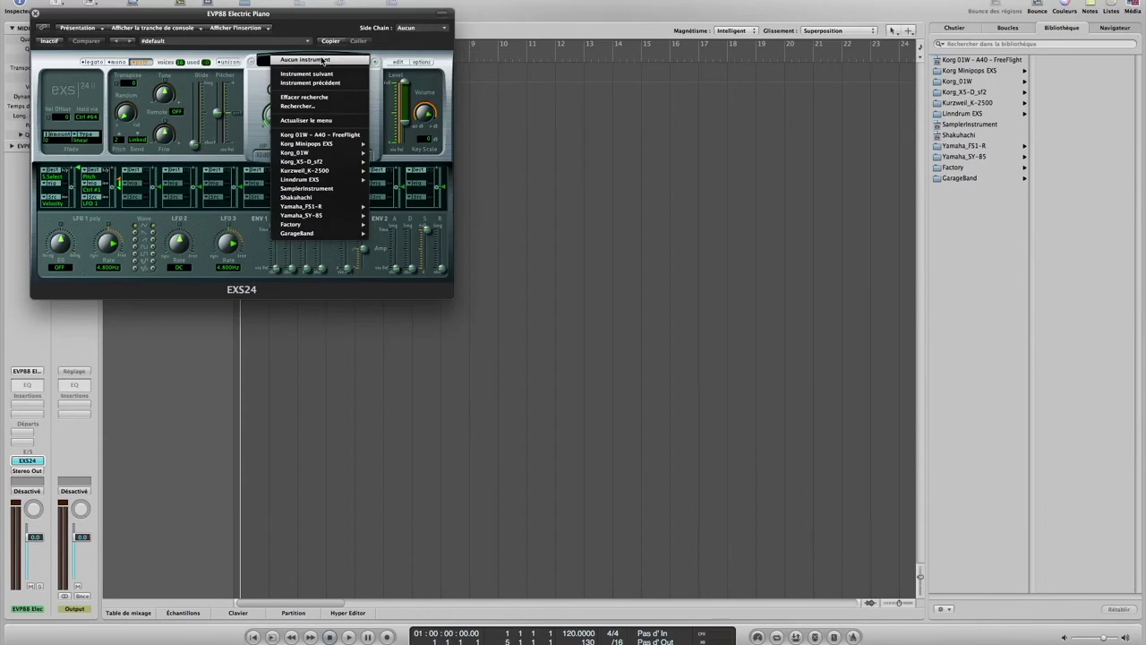
{"action": "mouse_move", "coordinate": [353, 174]}
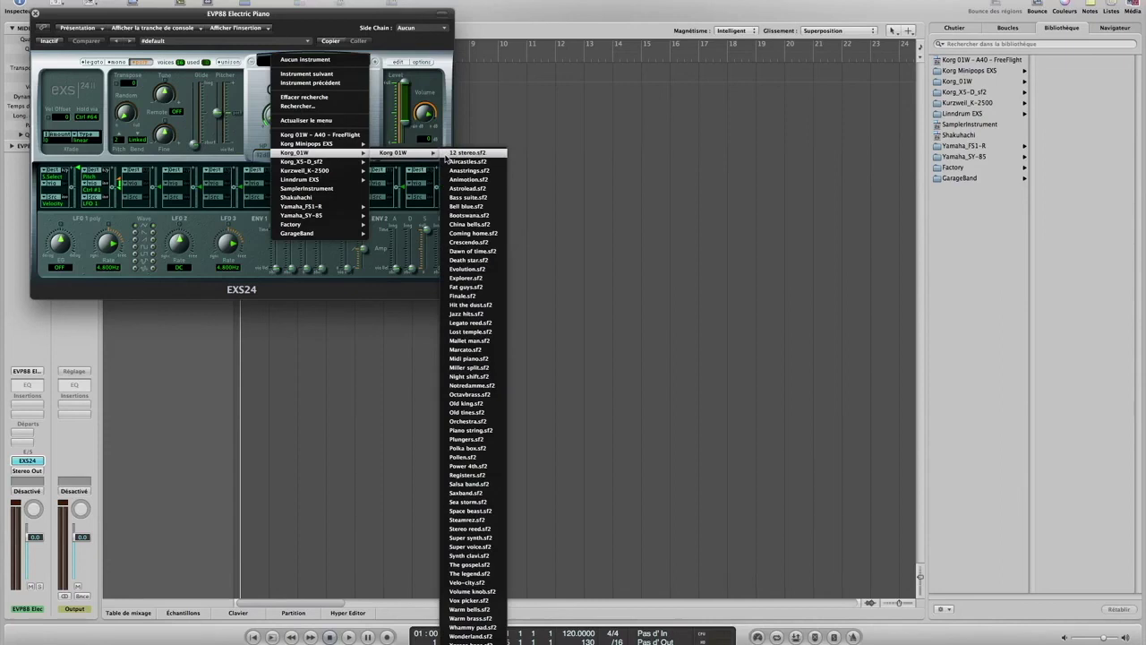
{"action": "left_click", "coordinate": [446, 158]}
{"action": "key", "text": "super+k"}
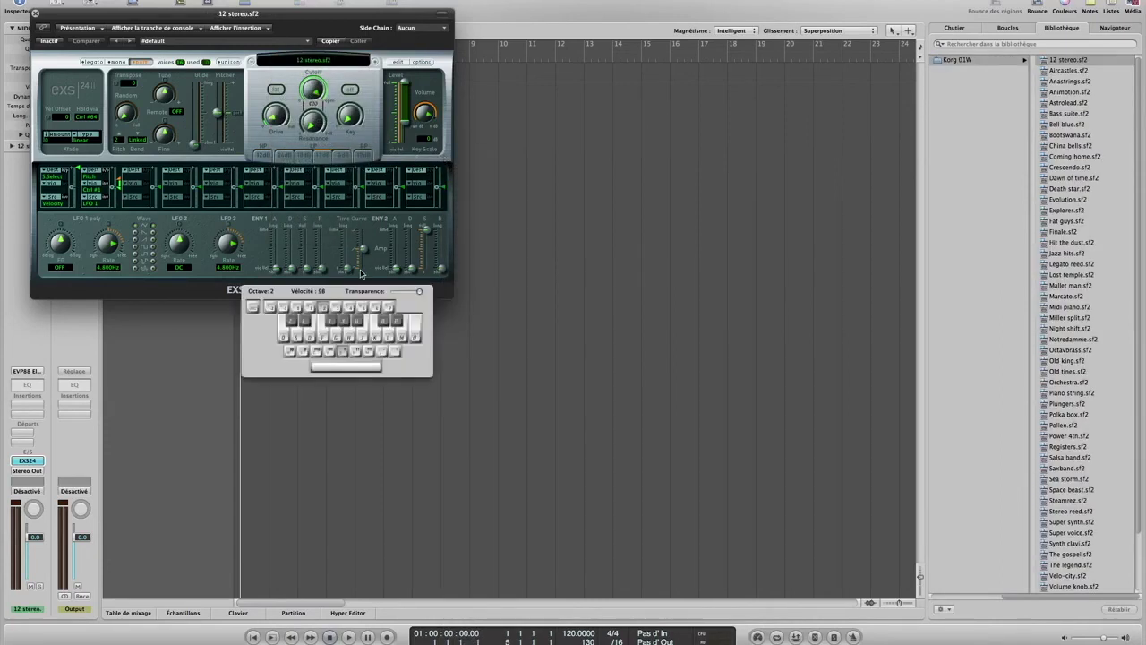
{"action": "left_click_drag", "start_coordinate": [338, 288], "coordinate": [618, 186]}
{"action": "key", "text": "d"}
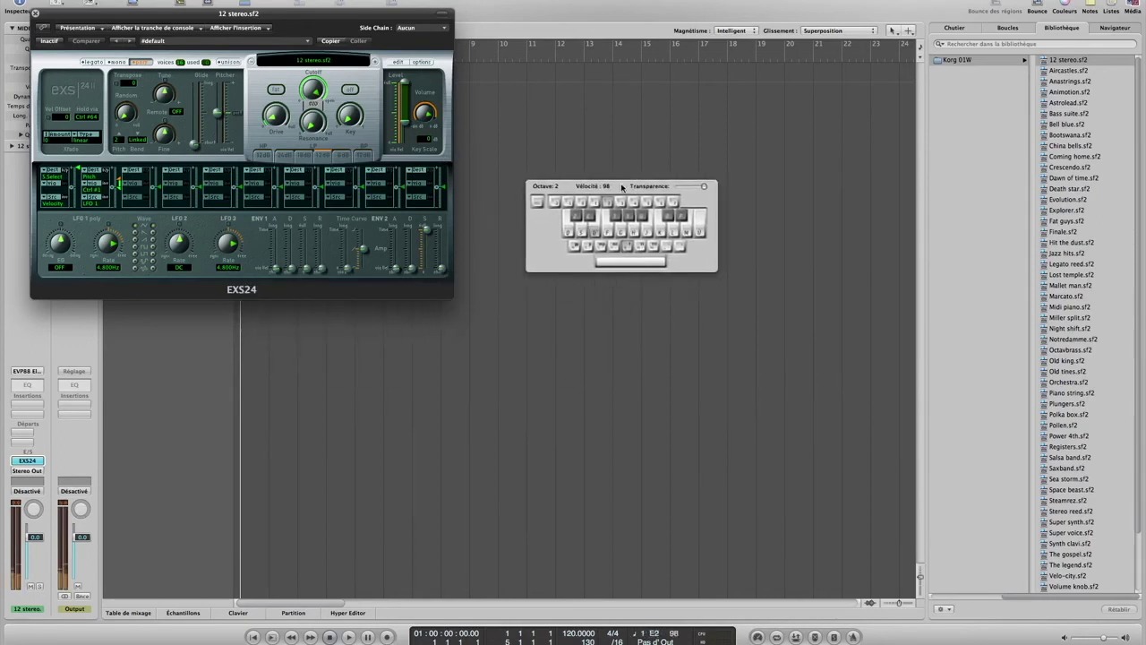
Step: Audition the next instrument, Aircastles.sf2, and Lost temple.sf2 from the same Korg 01W folder with a note each
{"action": "left_click", "coordinate": [376, 61]}
{"action": "key", "text": "d"}
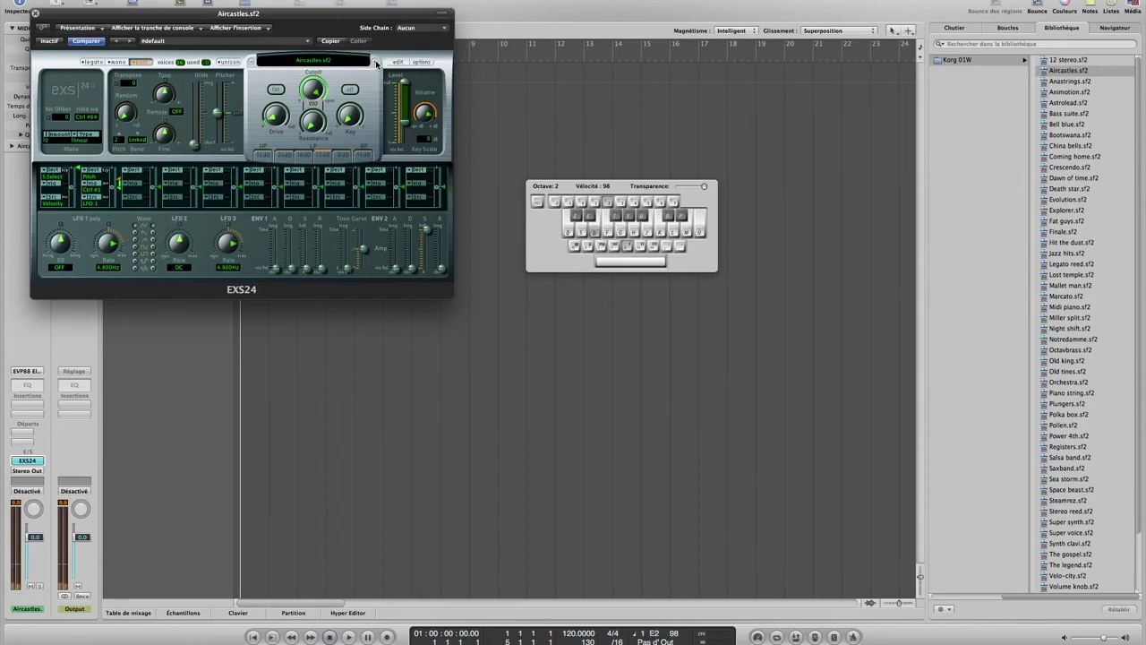
{"action": "left_click", "coordinate": [1072, 277]}
{"action": "key", "text": "d"}
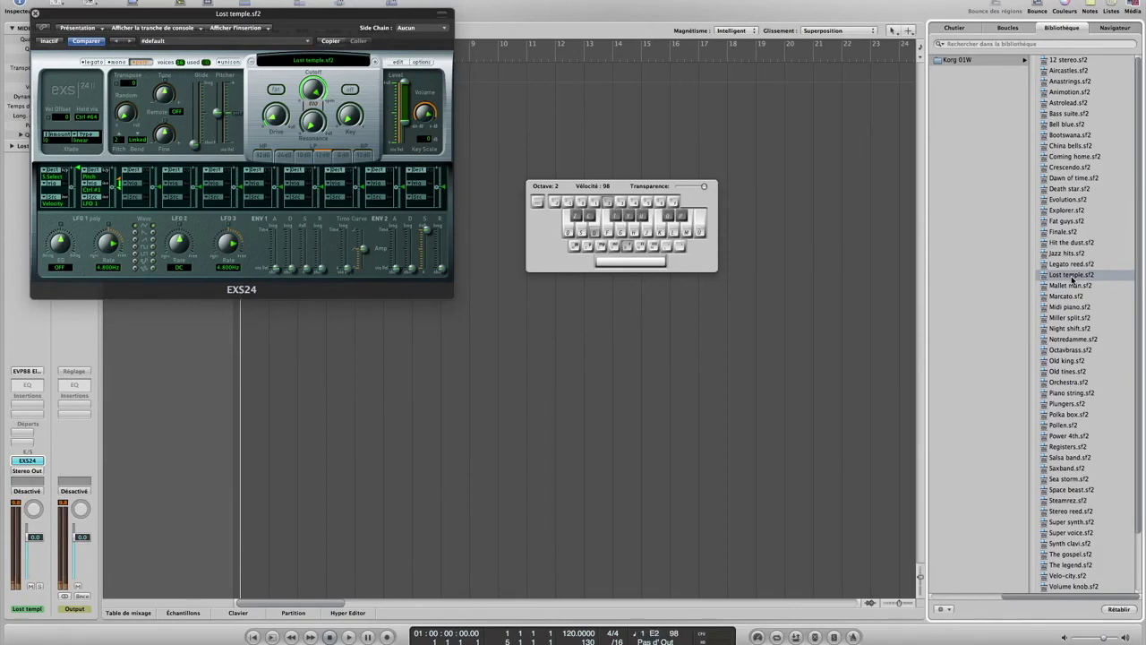
Step: Load 70 S LEAD.sf2 from Yamaha_SY-85's Yamaha SY-85 subfolder into EXS24
{"action": "left_click", "coordinate": [333, 65]}
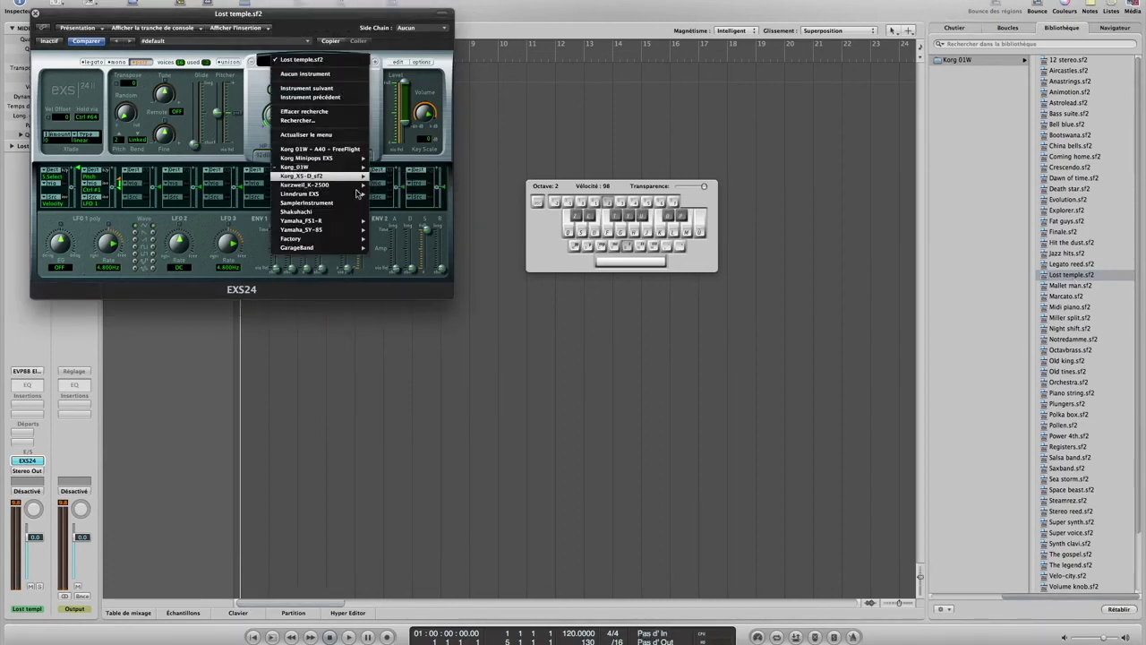
{"action": "mouse_move", "coordinate": [341, 229]}
{"action": "mouse_move", "coordinate": [405, 234]}
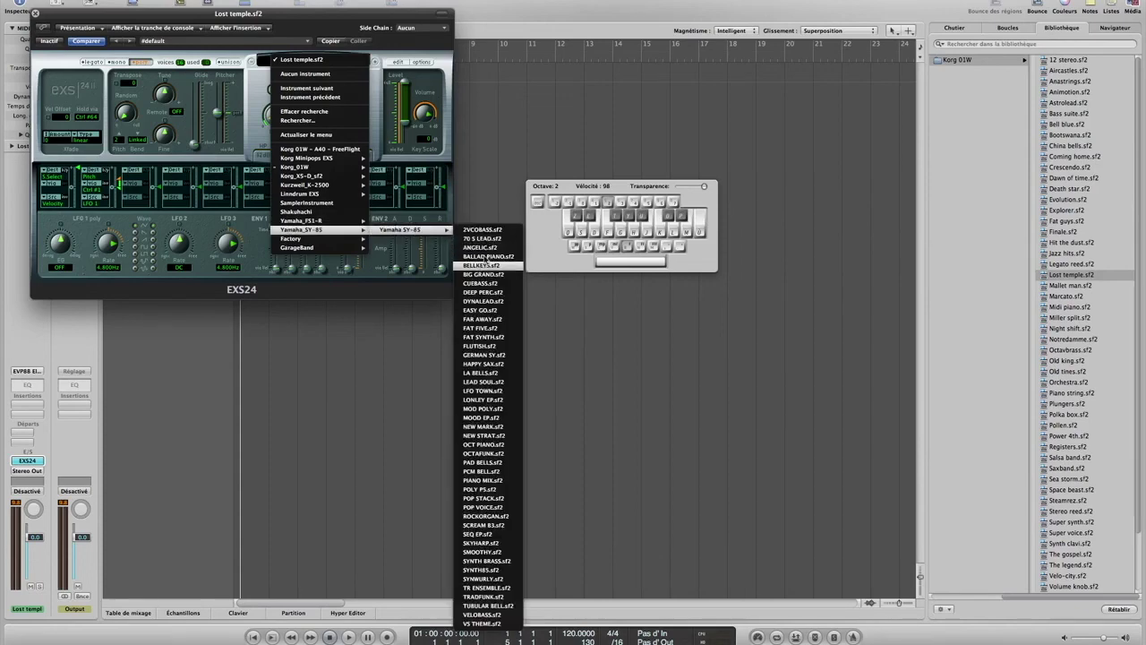
{"action": "left_click", "coordinate": [488, 240]}
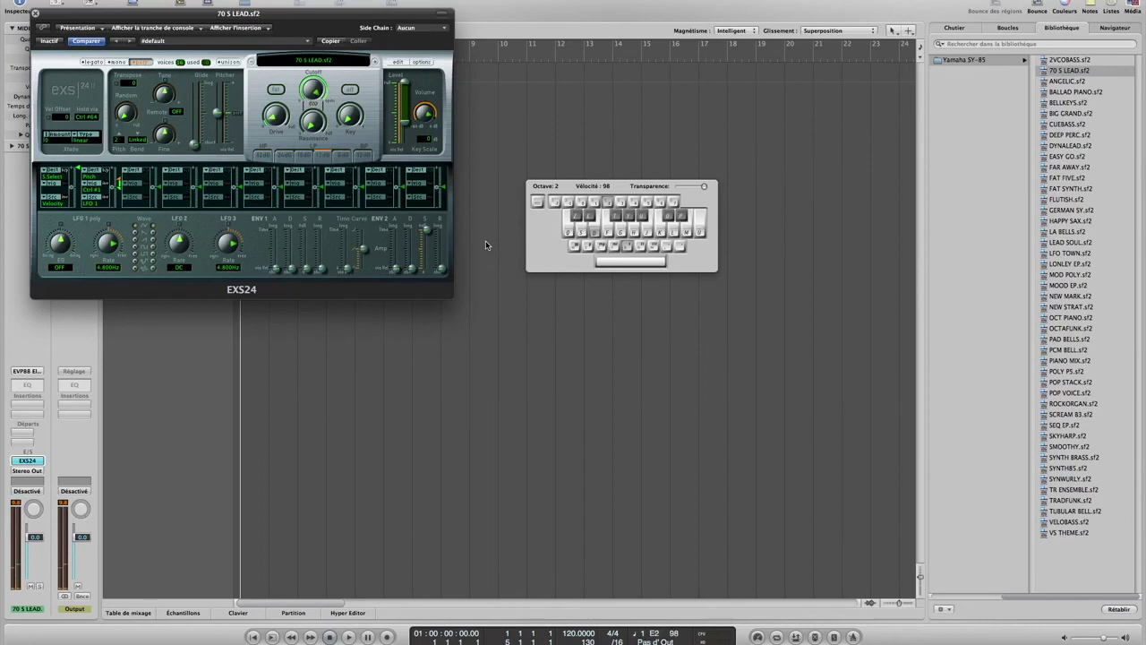
Step: Advance EXS24 to the next instrument, ANGELIC.sf2, and audition it with a note
{"action": "left_click", "coordinate": [376, 63]}
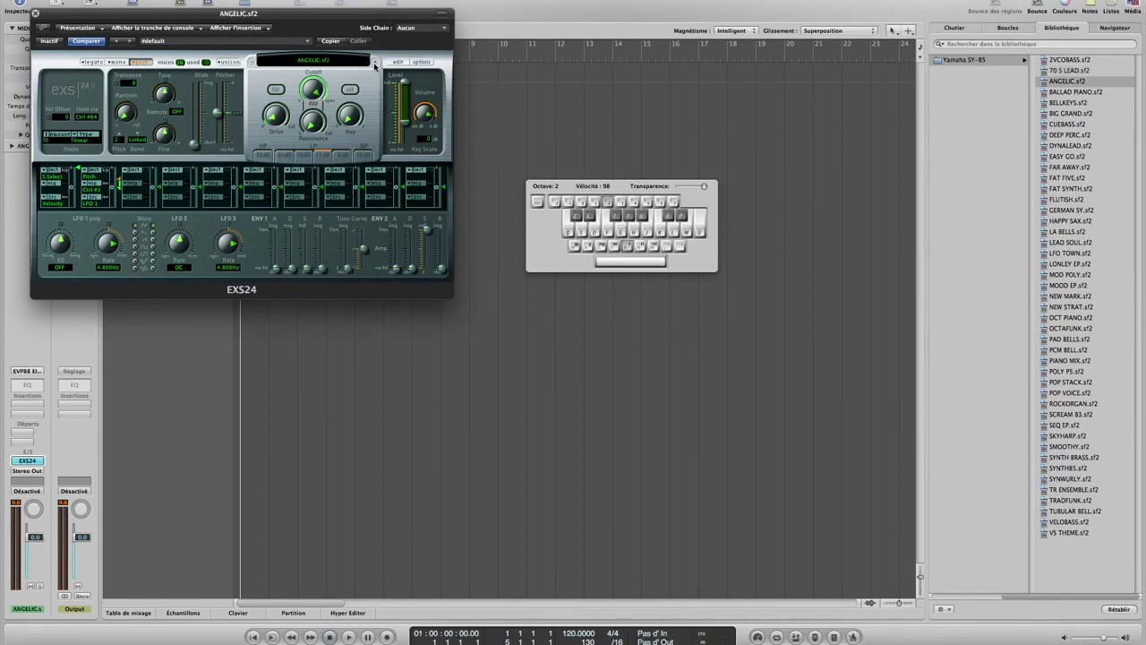
{"action": "key", "text": "d"}
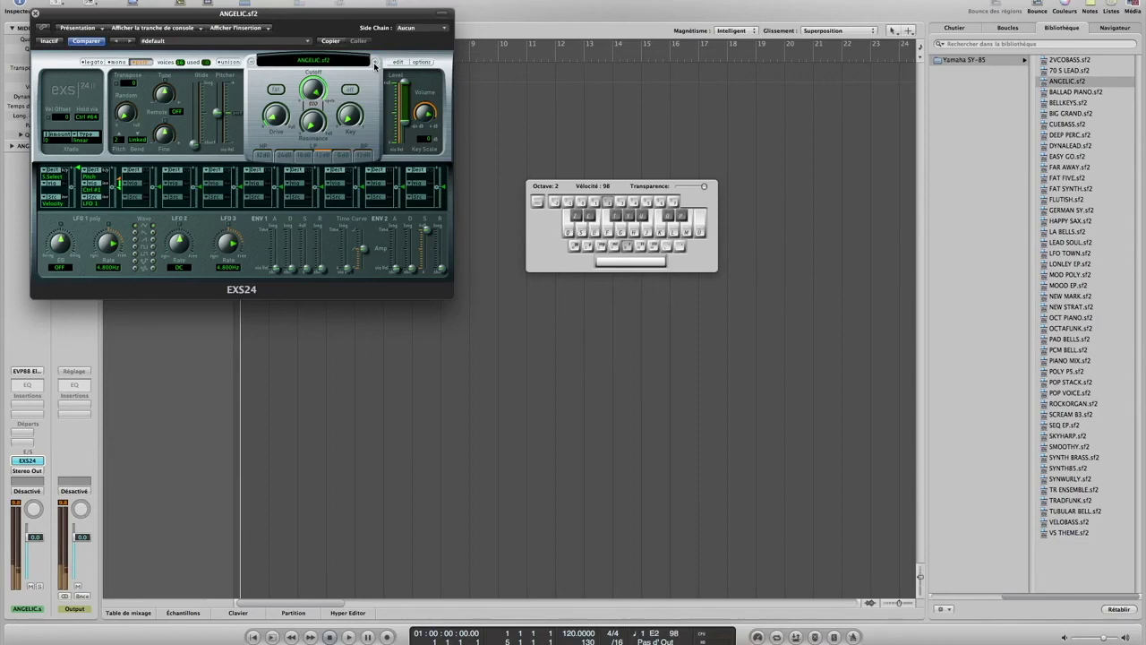